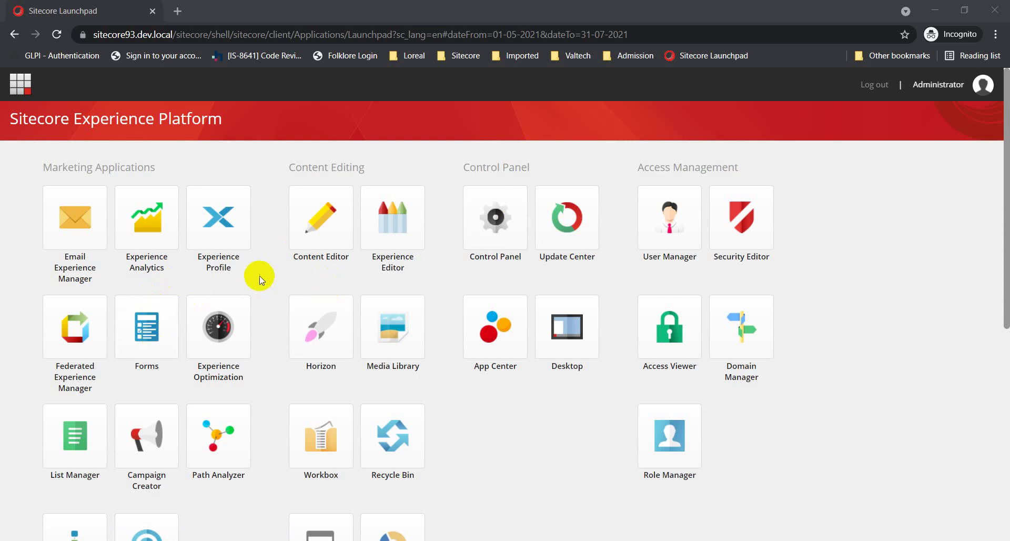
Open the Forms application and create a new blank form
{"action": "left_click", "coordinate": [146, 338]}
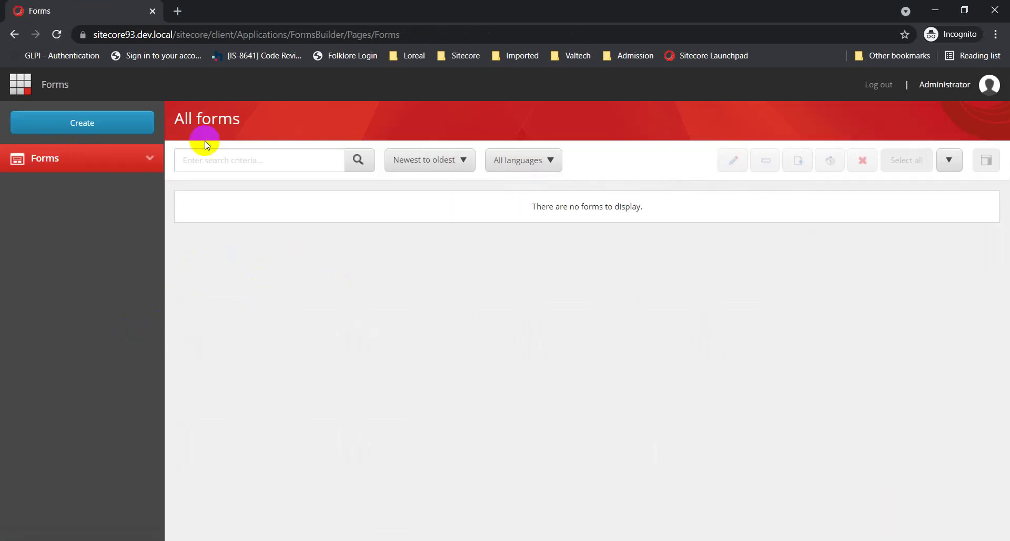
{"action": "left_click", "coordinate": [80, 123]}
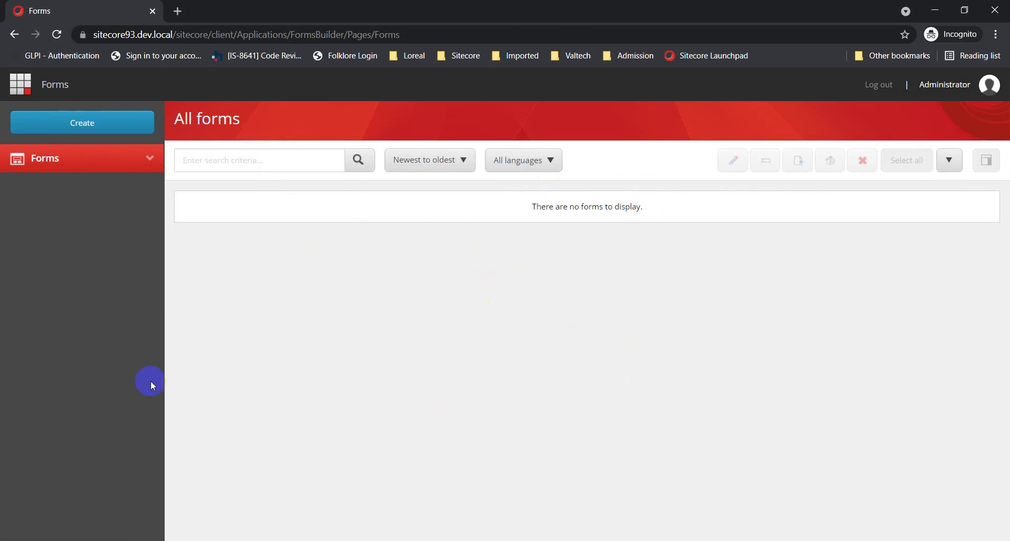
{"action": "left_click", "coordinate": [80, 124]}
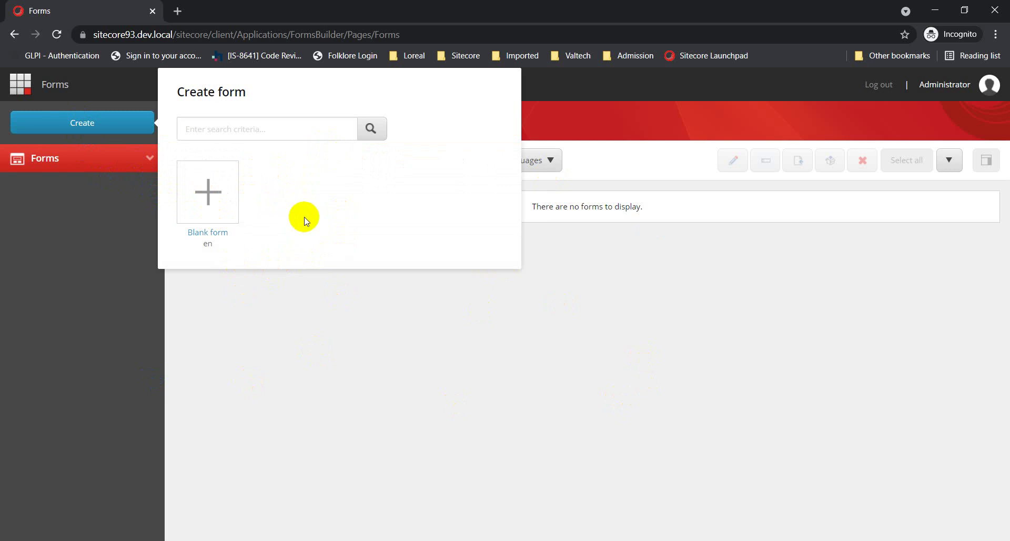
{"action": "left_click", "coordinate": [207, 191]}
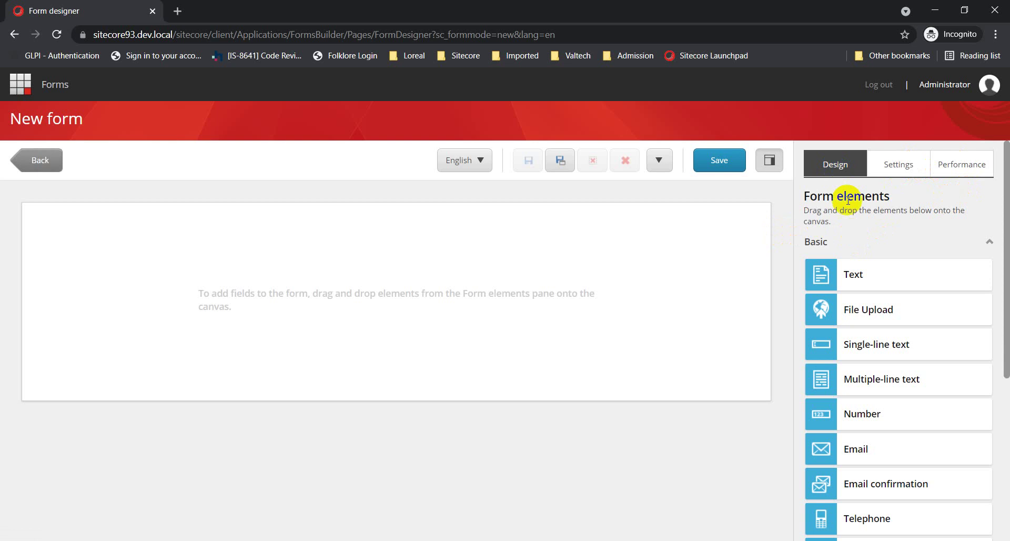
Examine the form elements offered in the Basic, Lists, Security and Structure categories
{"action": "left_click", "coordinate": [823, 241]}
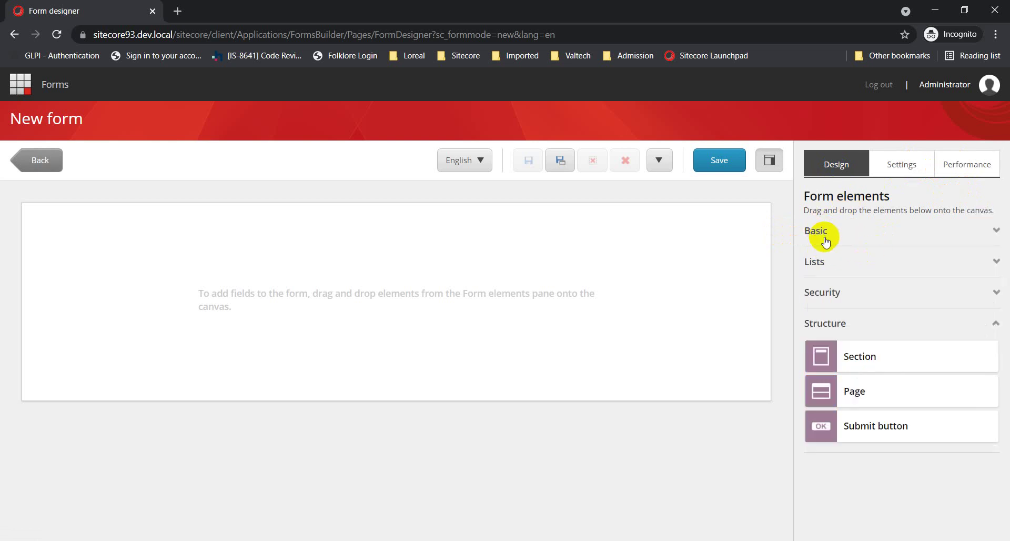
{"action": "left_click", "coordinate": [827, 240]}
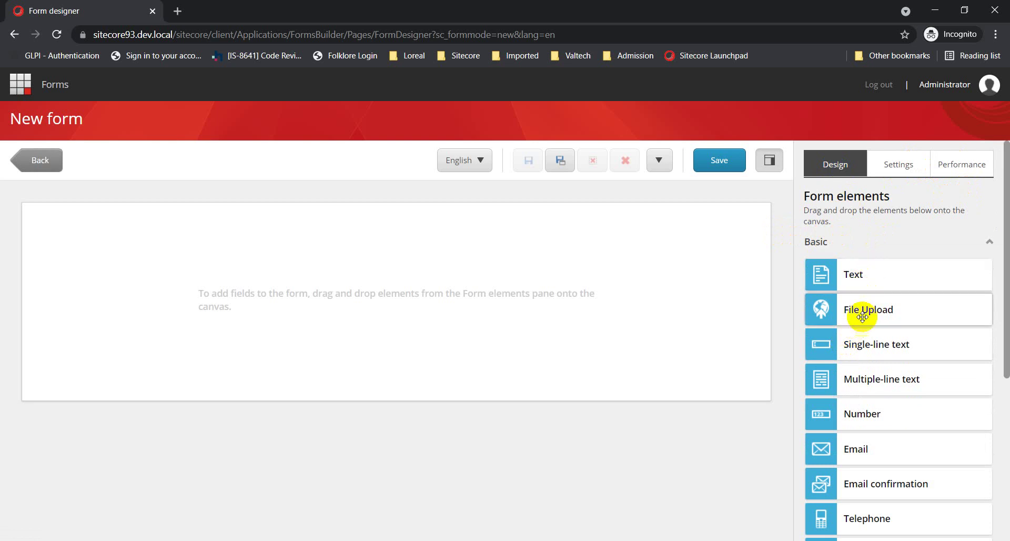
{"action": "left_click", "coordinate": [836, 241]}
{"action": "left_click", "coordinate": [830, 269]}
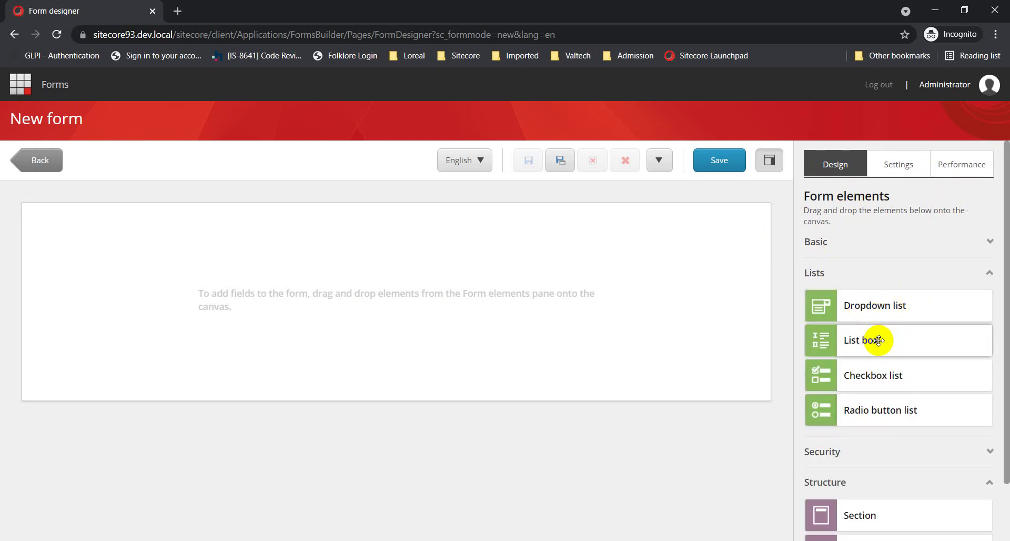
{"action": "left_click", "coordinate": [838, 271]}
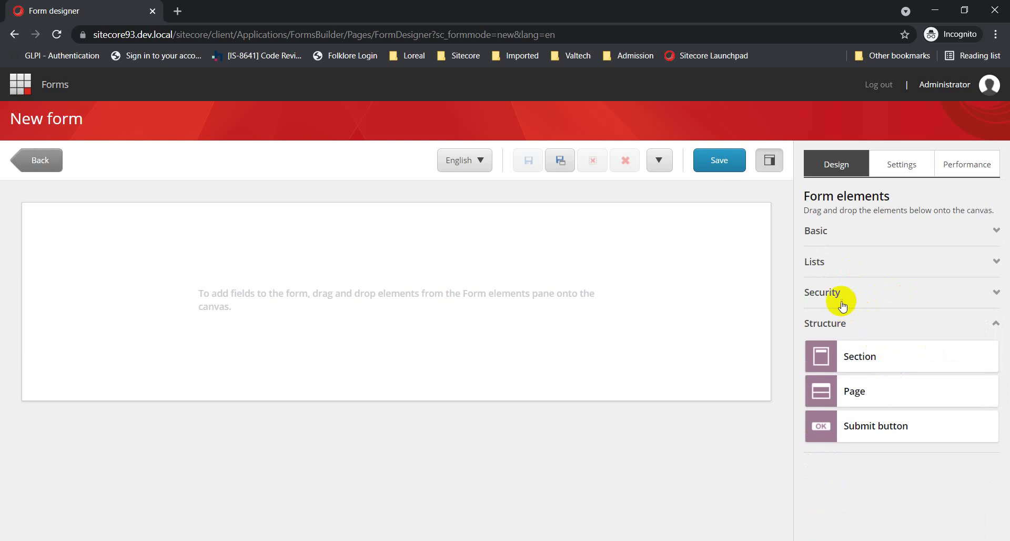
{"action": "left_click", "coordinate": [849, 297]}
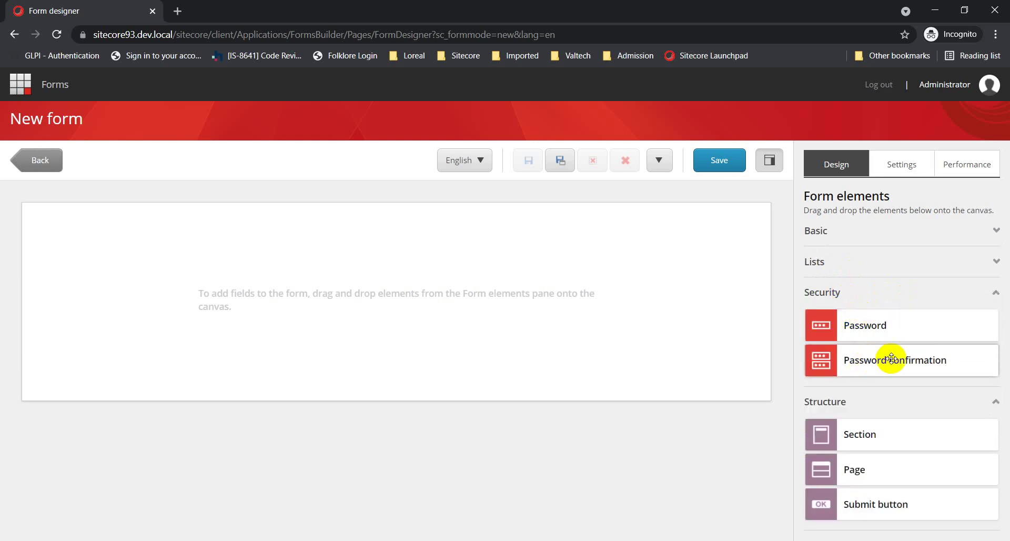
{"action": "left_click", "coordinate": [853, 301]}
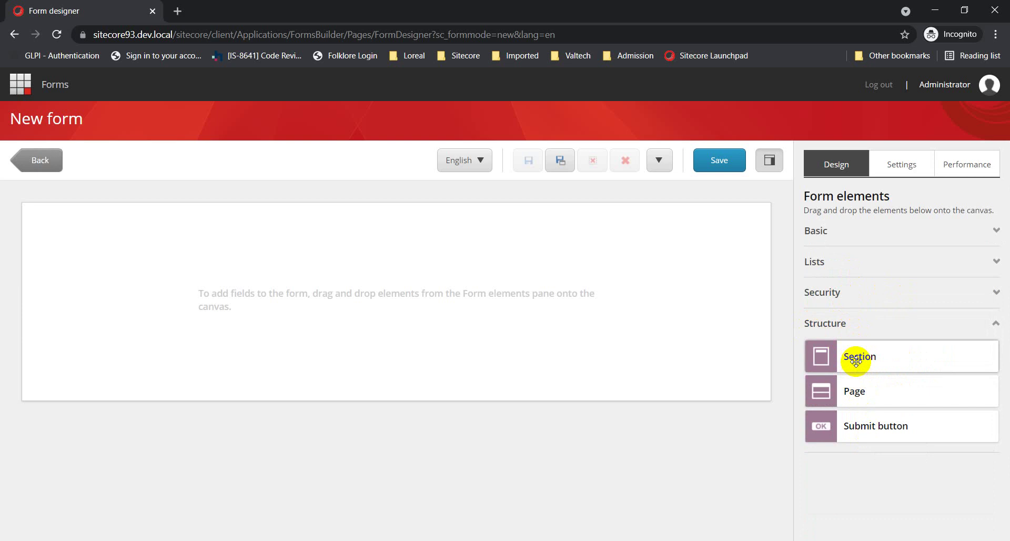
Look over the form's settings and performance views, ending back at the design elements
{"action": "left_click_drag", "start_coordinate": [860, 356], "coordinate": [221, 294]}
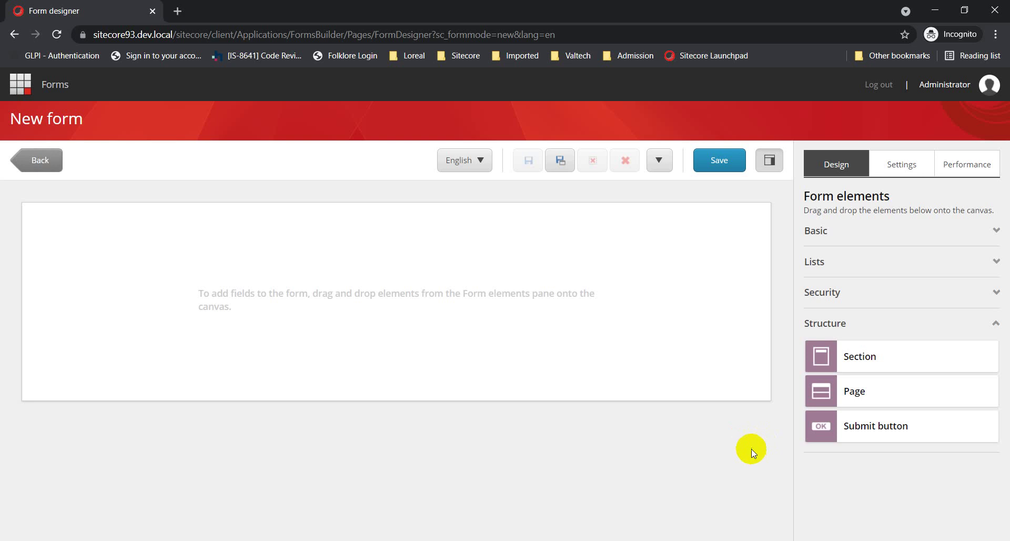
{"action": "left_click", "coordinate": [891, 167]}
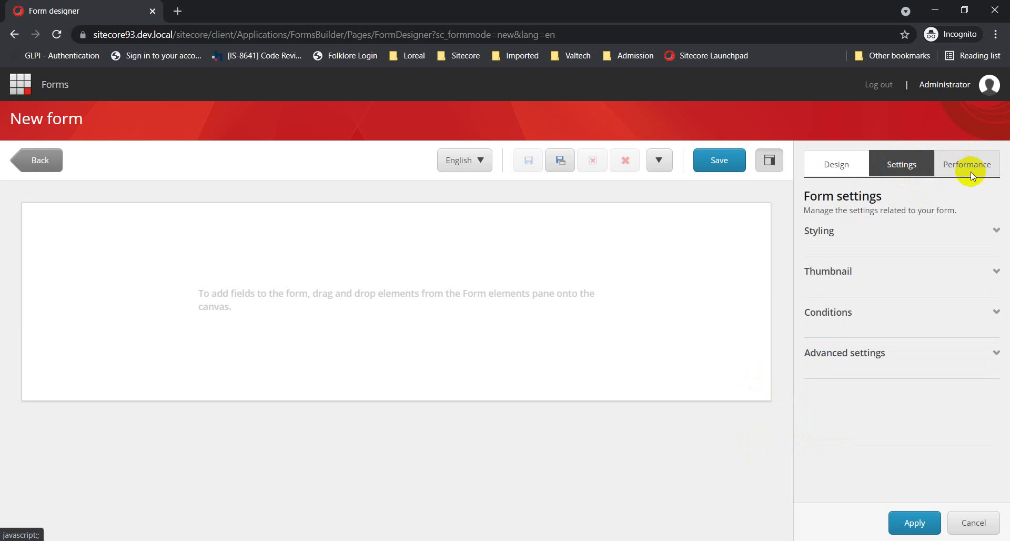
{"action": "left_click", "coordinate": [822, 169]}
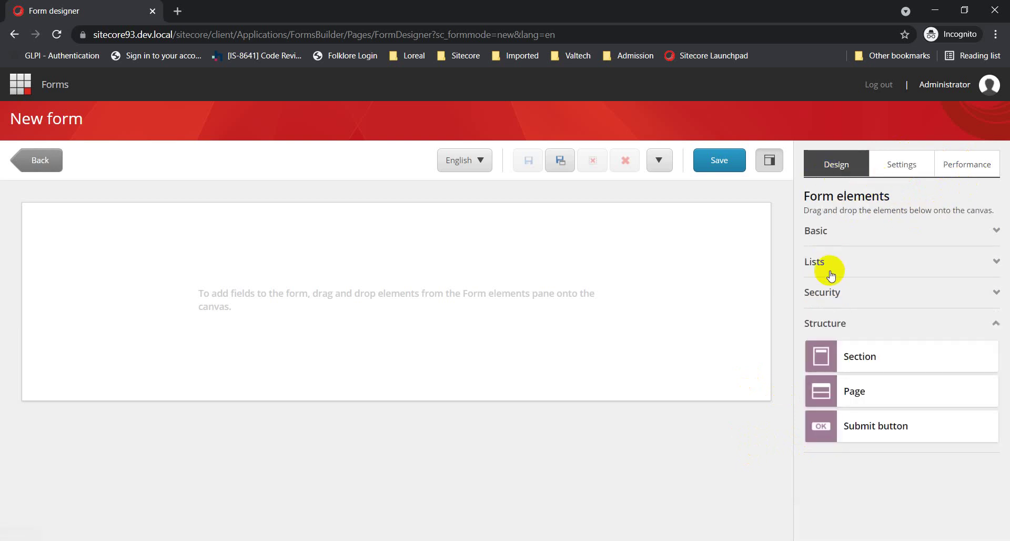
{"action": "left_click_drag", "start_coordinate": [858, 390], "coordinate": [816, 254]}
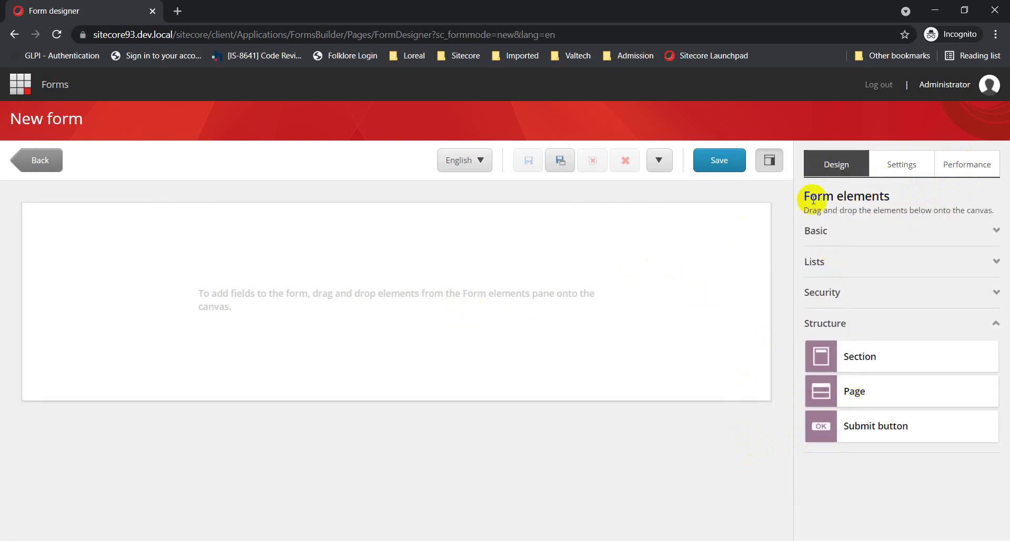
{"action": "left_click", "coordinate": [898, 178]}
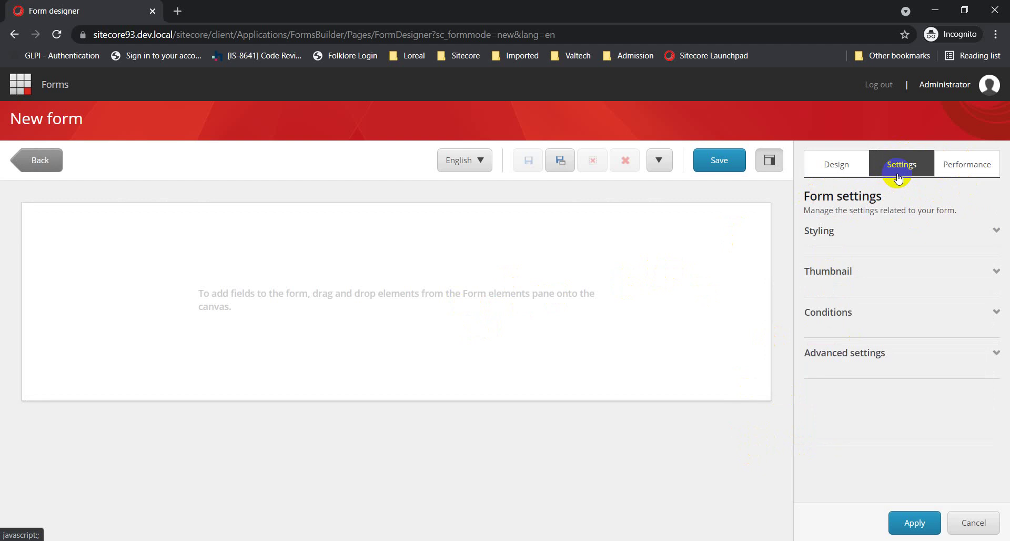
{"action": "left_click", "coordinate": [986, 167]}
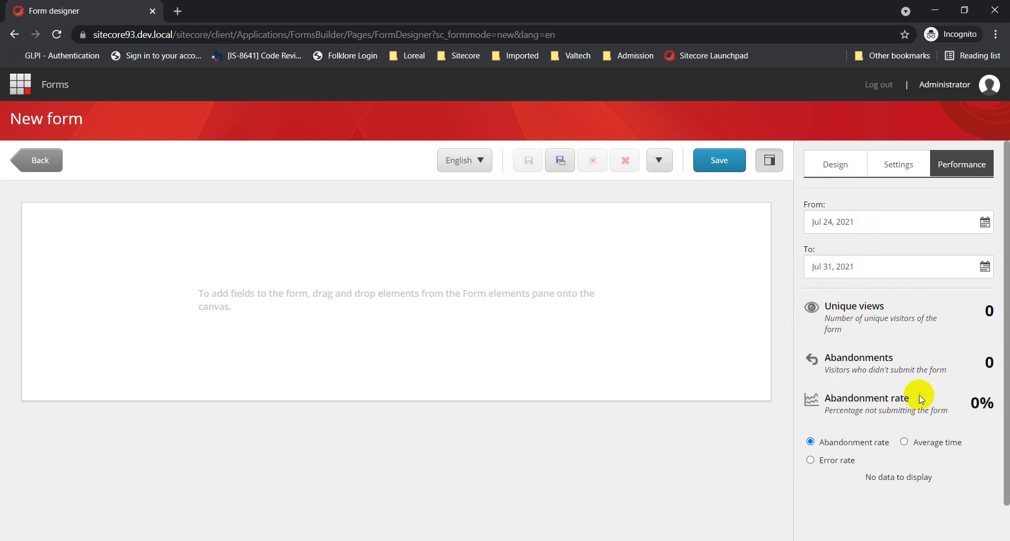
{"action": "left_click", "coordinate": [831, 167]}
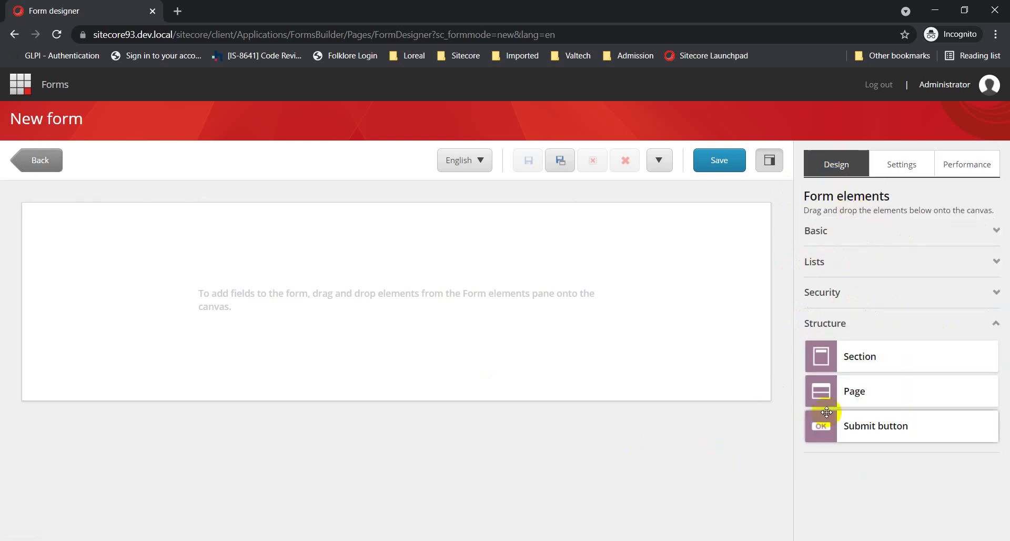
Add a section to the empty form canvas and set its field name to Section1
{"action": "left_click_drag", "start_coordinate": [879, 365], "coordinate": [176, 263]}
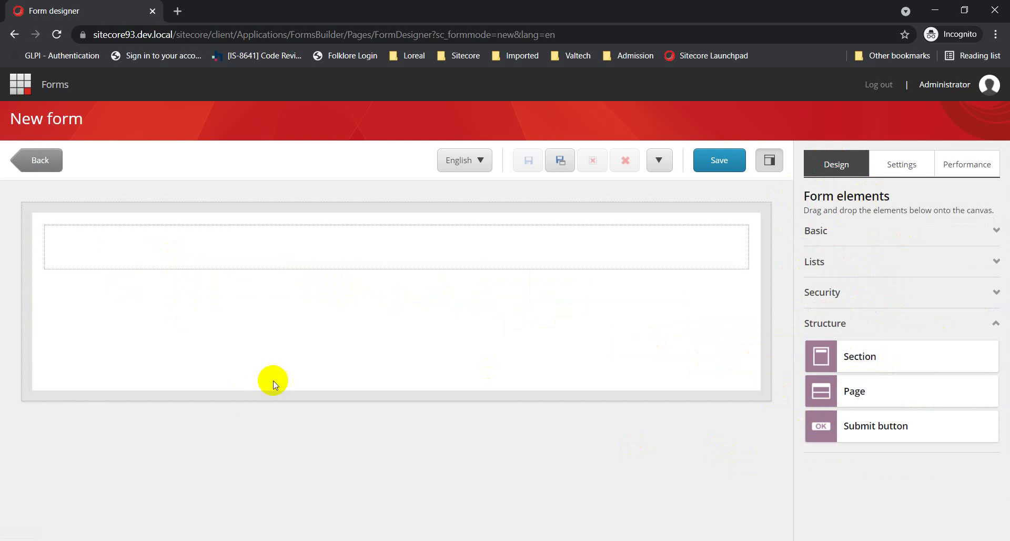
{"action": "left_click", "coordinate": [151, 230]}
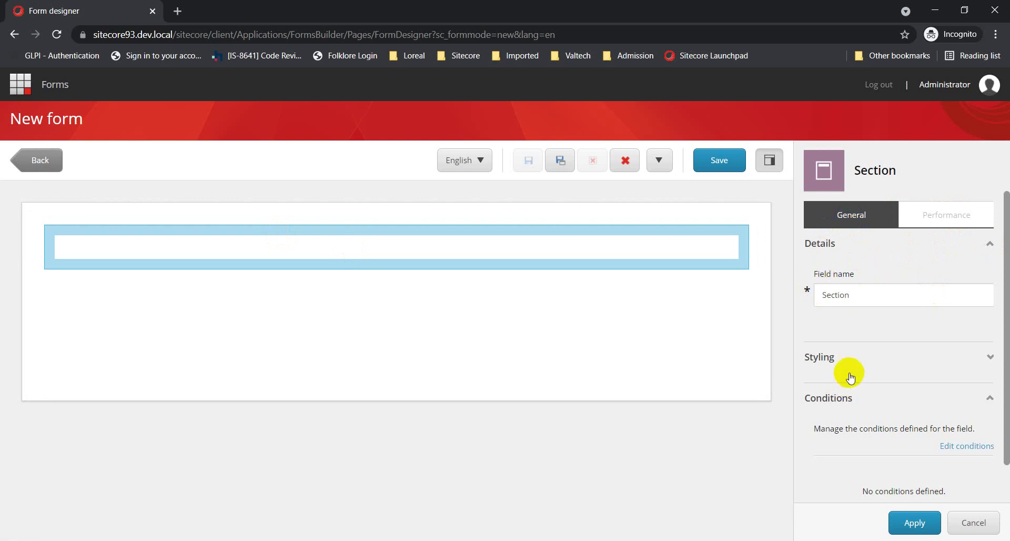
{"action": "left_click", "coordinate": [867, 367]}
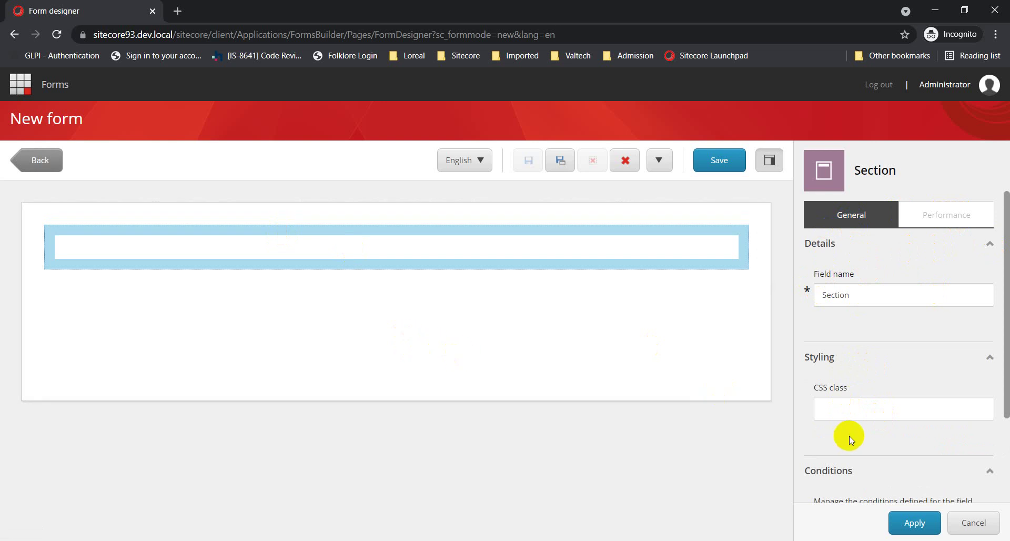
{"action": "left_click", "coordinate": [861, 296]}
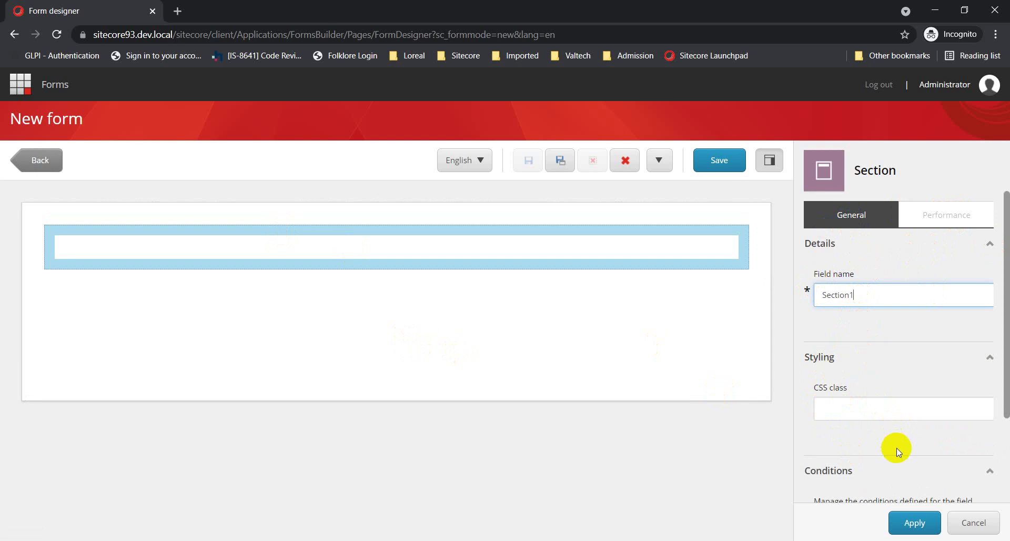
{"action": "left_click", "coordinate": [915, 524]}
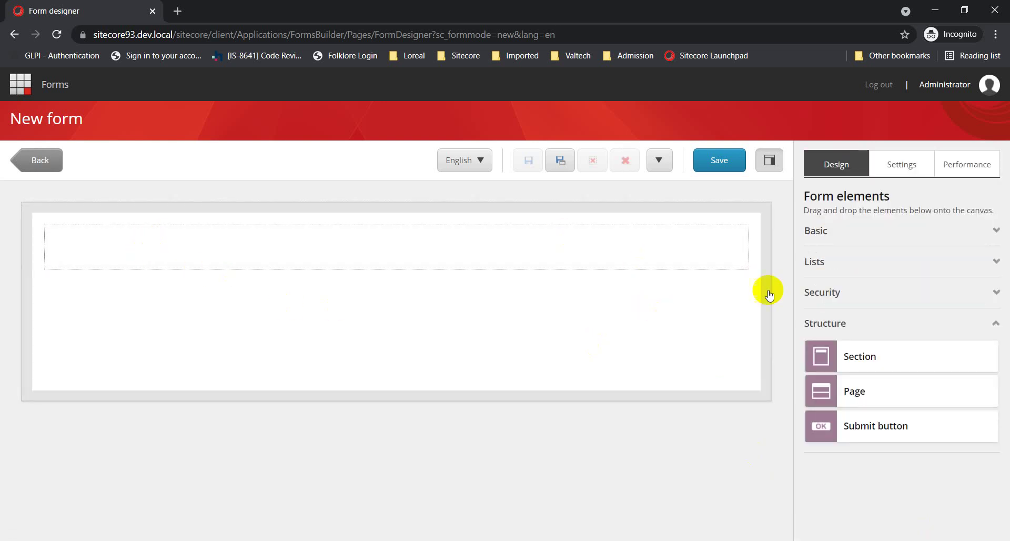
Add a single-line text field inside the section and open its properties
{"action": "left_click", "coordinate": [847, 231]}
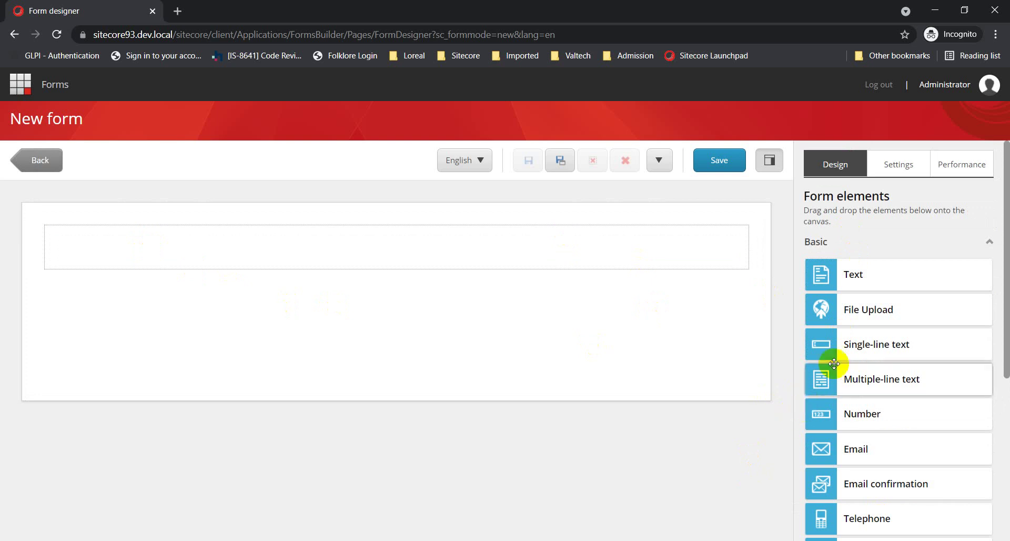
{"action": "left_click_drag", "start_coordinate": [875, 351], "coordinate": [166, 253]}
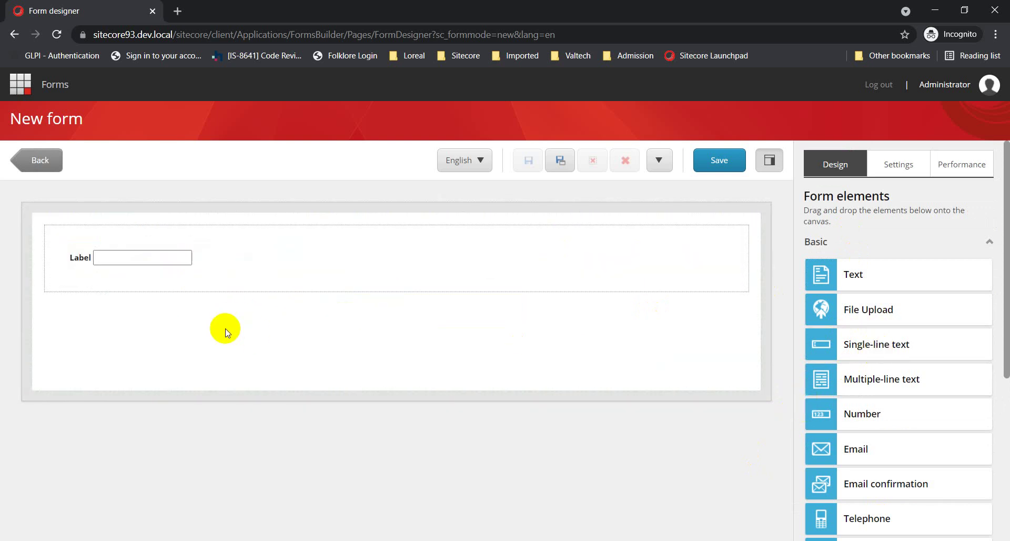
{"action": "left_click", "coordinate": [81, 257]}
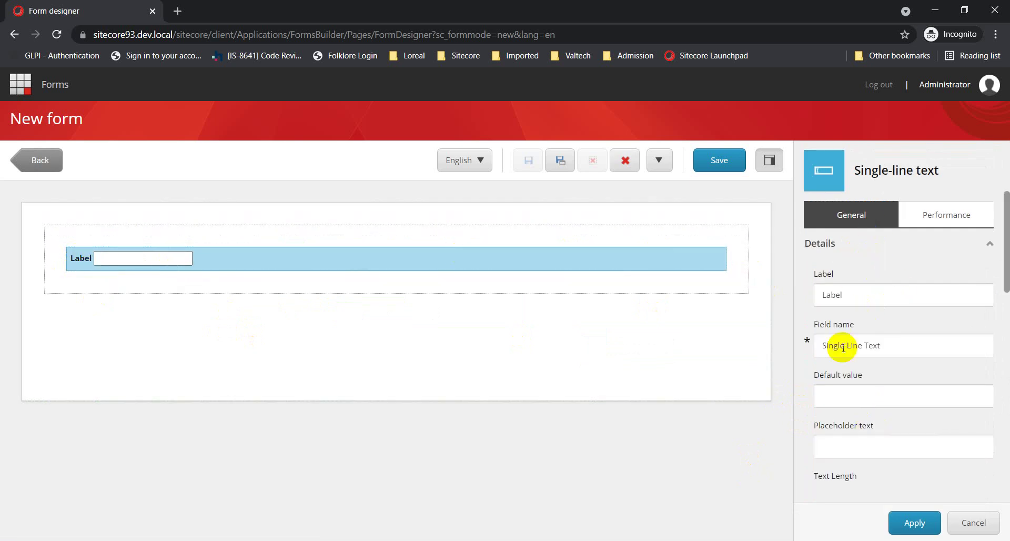
Set the text field's label to First Name and its field name to firstname, review its remaining properties, and apply the changes
{"action": "left_click_drag", "start_coordinate": [855, 293], "coordinate": [813, 299]}
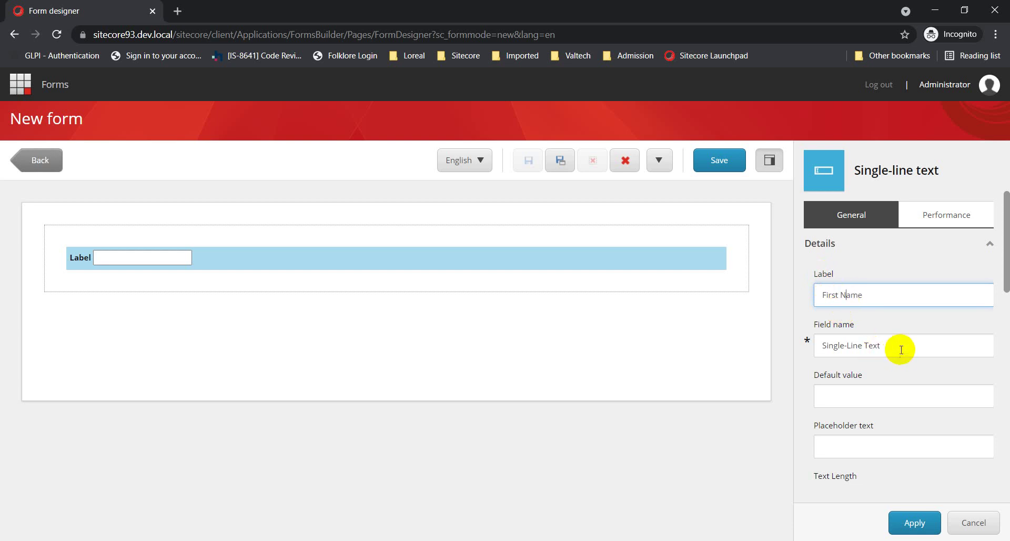
{"action": "left_click_drag", "start_coordinate": [900, 348], "coordinate": [762, 360]}
{"action": "type", "text": "firstname"}
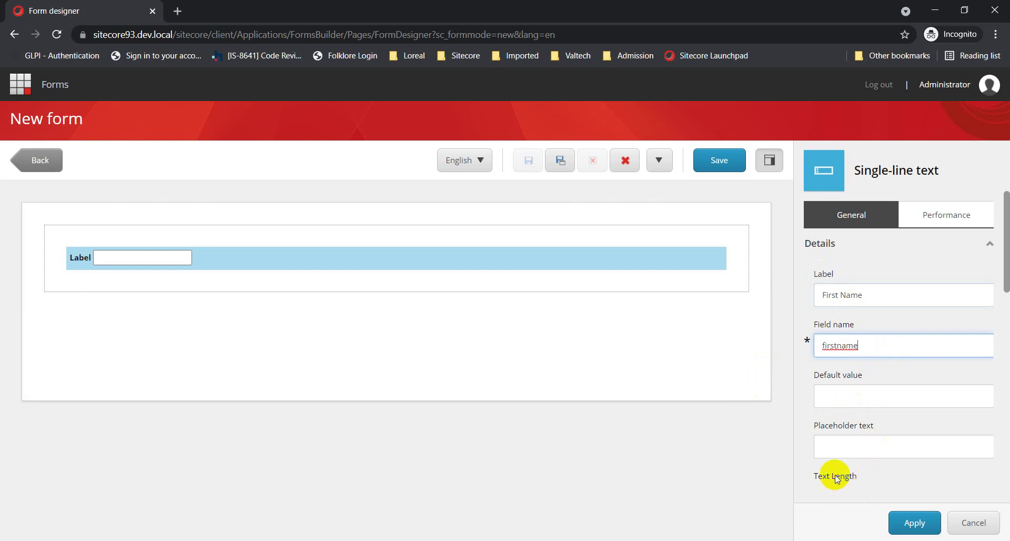
{"action": "scroll", "coordinate": [866, 456], "scroll_direction": "down", "scroll_amount": 1}
{"action": "scroll", "coordinate": [863, 432], "scroll_direction": "down", "scroll_amount": 2}
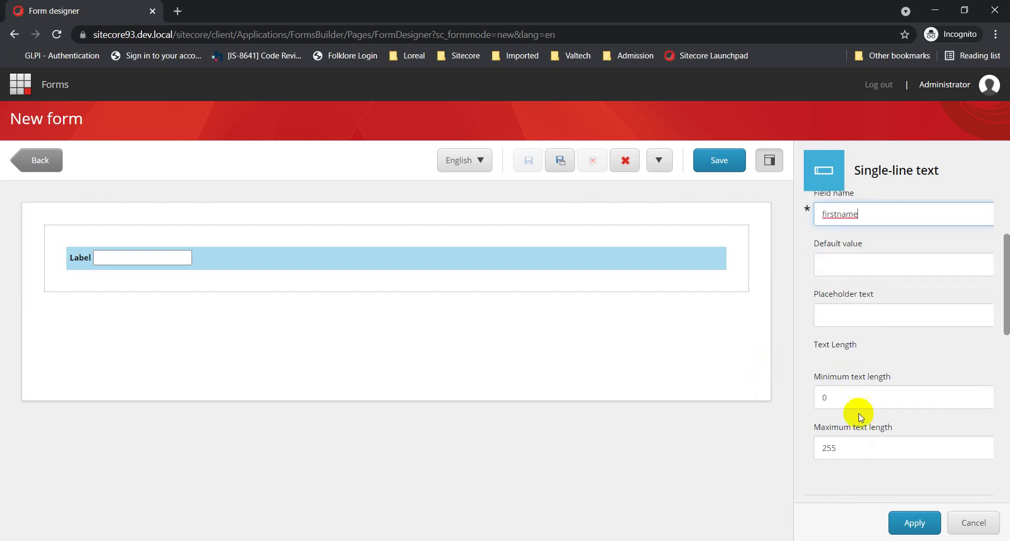
{"action": "scroll", "coordinate": [859, 421], "scroll_direction": "down", "scroll_amount": 4}
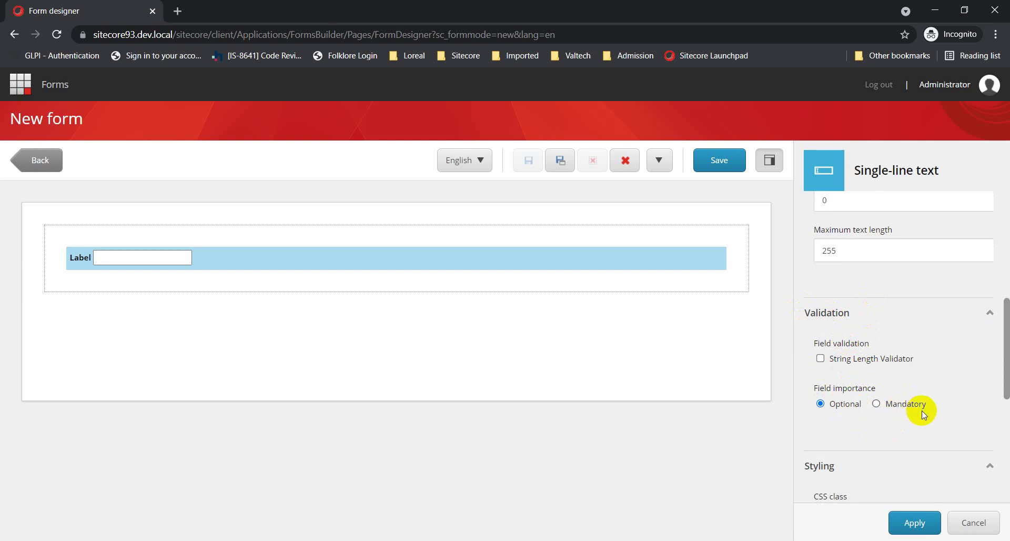
{"action": "scroll", "coordinate": [922, 410], "scroll_direction": "down", "scroll_amount": 3}
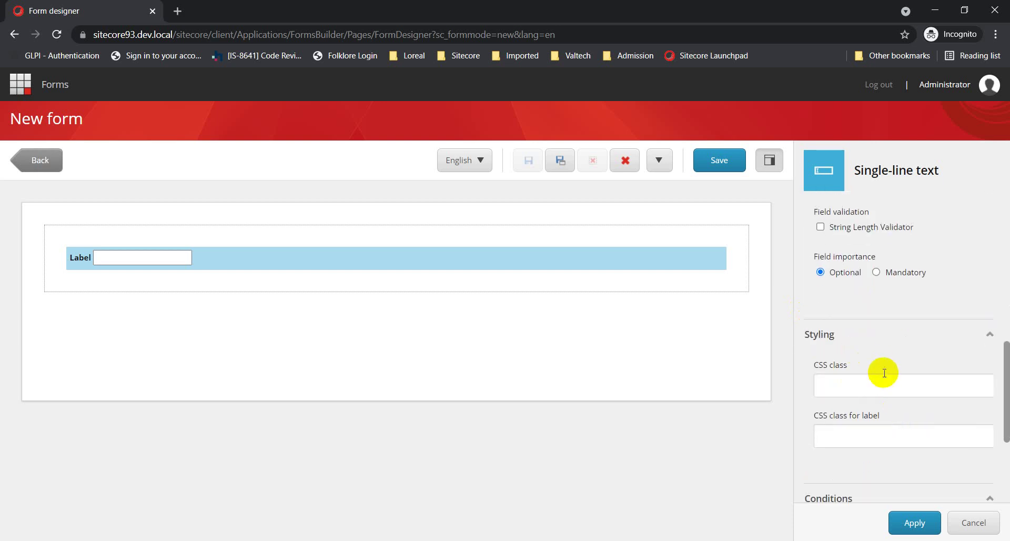
{"action": "scroll", "coordinate": [868, 374], "scroll_direction": "down", "scroll_amount": 3}
{"action": "scroll", "coordinate": [858, 399], "scroll_direction": "up", "scroll_amount": 4}
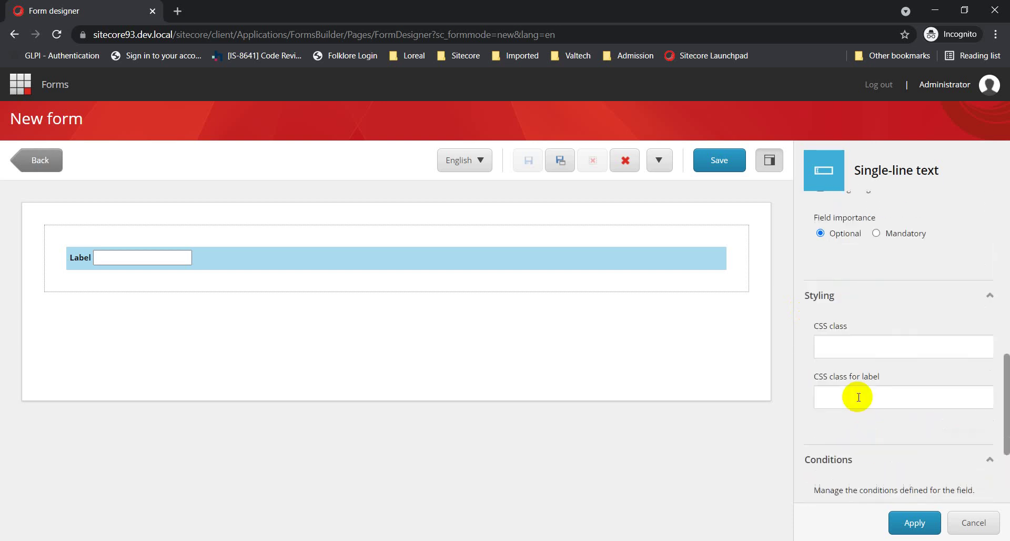
{"action": "scroll", "coordinate": [859, 401], "scroll_direction": "up", "scroll_amount": 1}
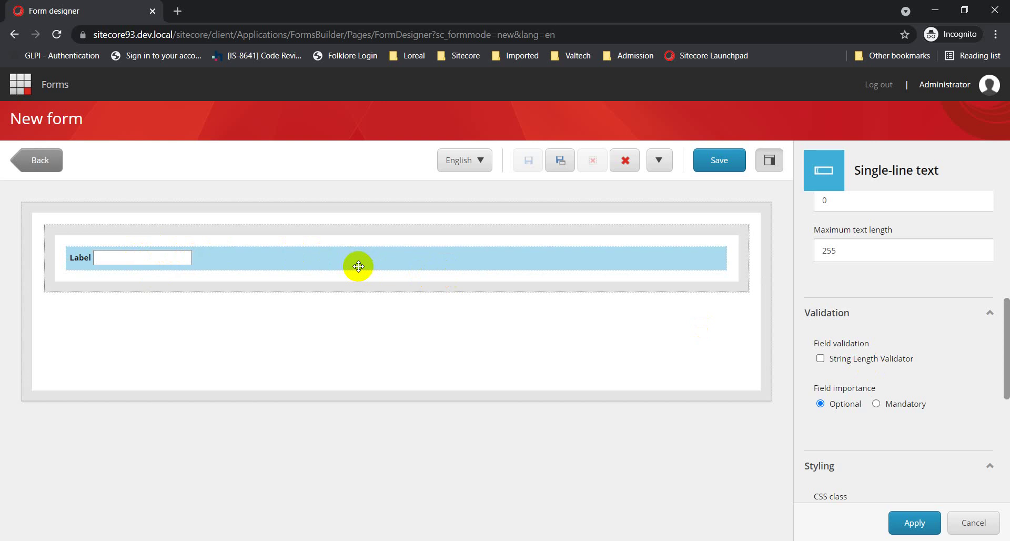
{"action": "scroll", "coordinate": [921, 330], "scroll_direction": "up", "scroll_amount": 5}
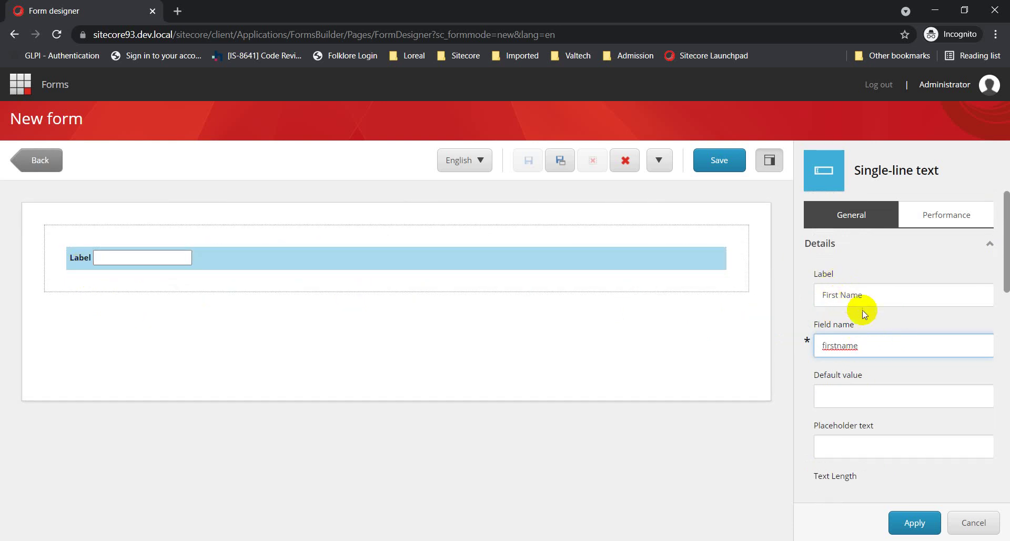
{"action": "scroll", "coordinate": [898, 397], "scroll_direction": "down", "scroll_amount": 3}
{"action": "left_click", "coordinate": [915, 522]}
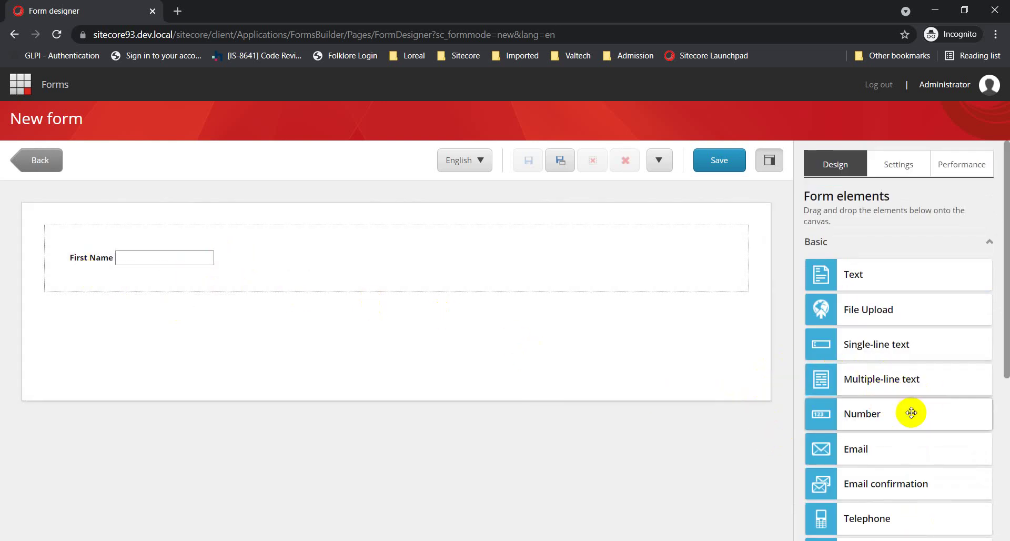
Add a single-line text field below First Name in the section and set its label to Last Name
{"action": "left_click_drag", "start_coordinate": [869, 344], "coordinate": [78, 285]}
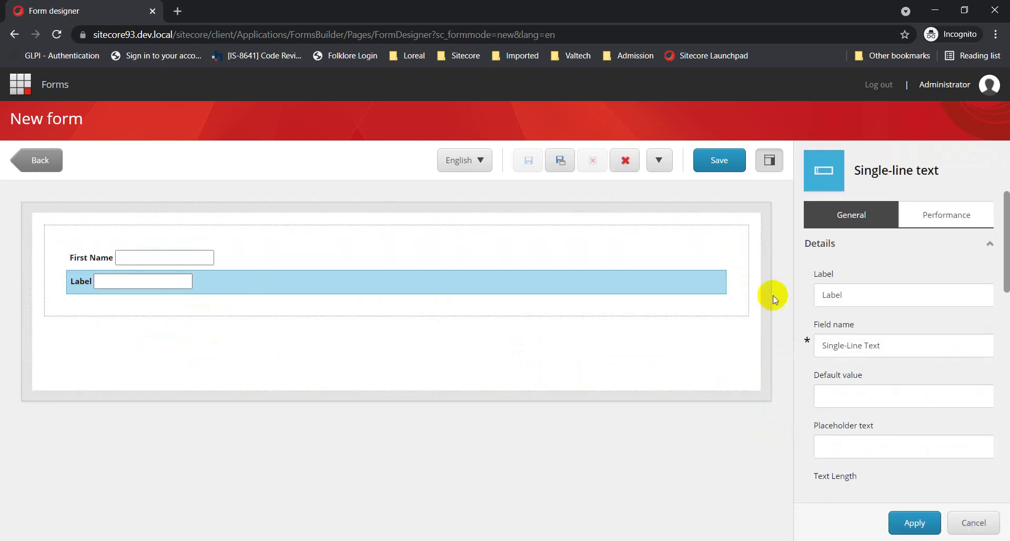
{"action": "double_click", "coordinate": [852, 295]}
{"action": "type", "text": "Last name"}
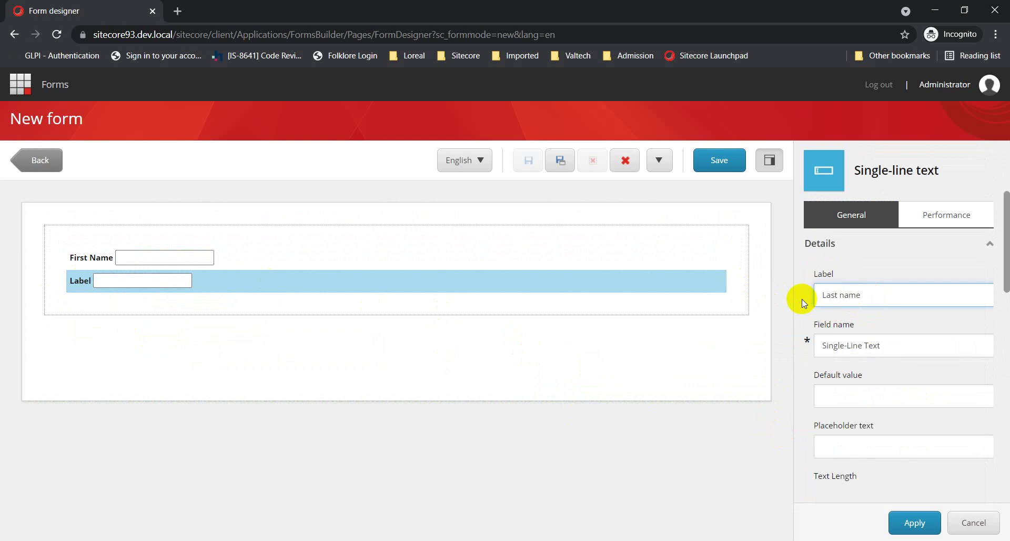
{"action": "key", "text": "BackSpace"}
{"action": "key", "text": "BackSpace"}
{"action": "key", "text": "BackSpace"}
{"action": "key", "text": "BackSpace"}
{"action": "type", "text": "Name"}
Set the new text field's field name to lastname, review its remaining properties, and apply the changes
{"action": "left_click_drag", "start_coordinate": [884, 351], "coordinate": [801, 360]}
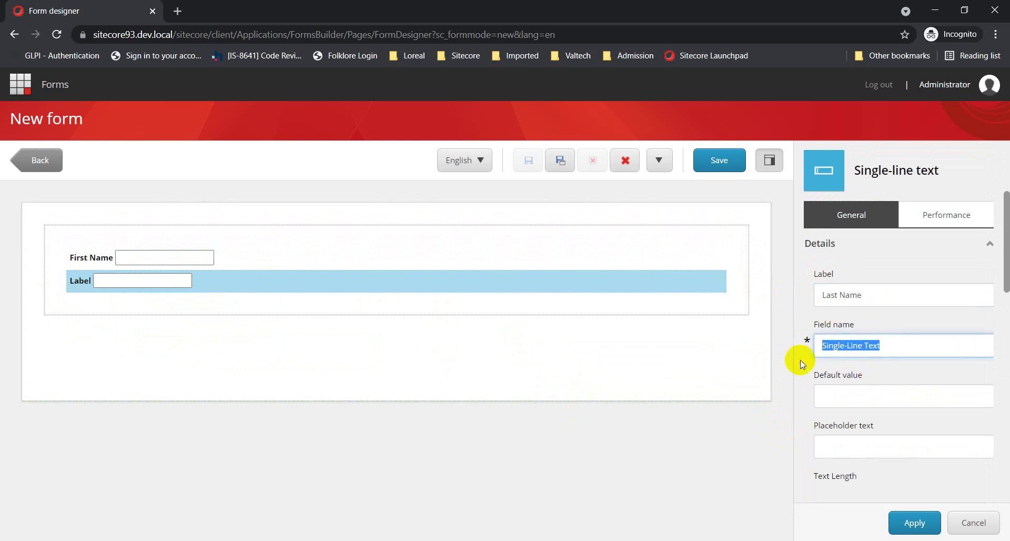
{"action": "type", "text": "lastname"}
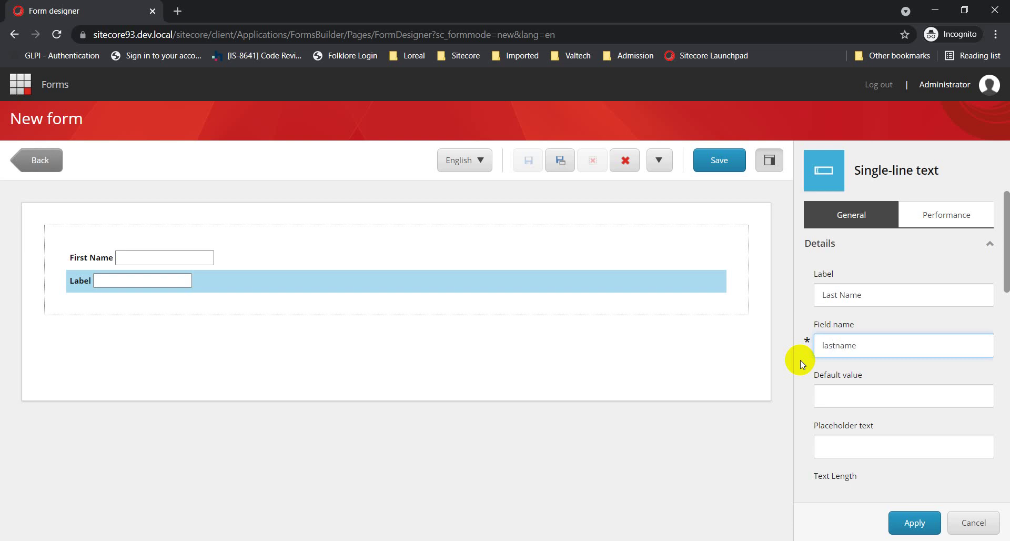
{"action": "scroll", "coordinate": [905, 403], "scroll_direction": "down", "scroll_amount": 2}
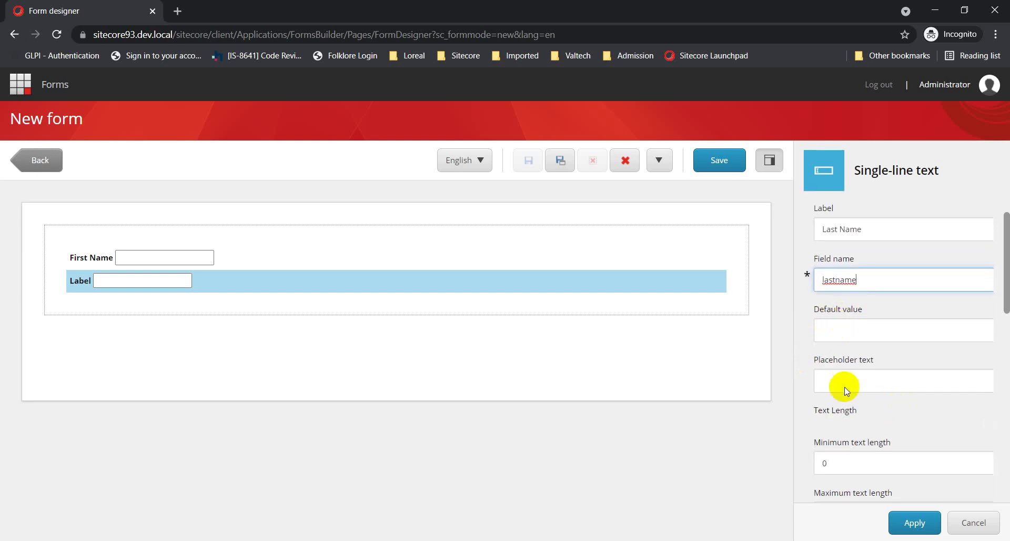
{"action": "scroll", "coordinate": [870, 392], "scroll_direction": "down", "scroll_amount": 5}
{"action": "scroll", "coordinate": [867, 410], "scroll_direction": "down", "scroll_amount": 4}
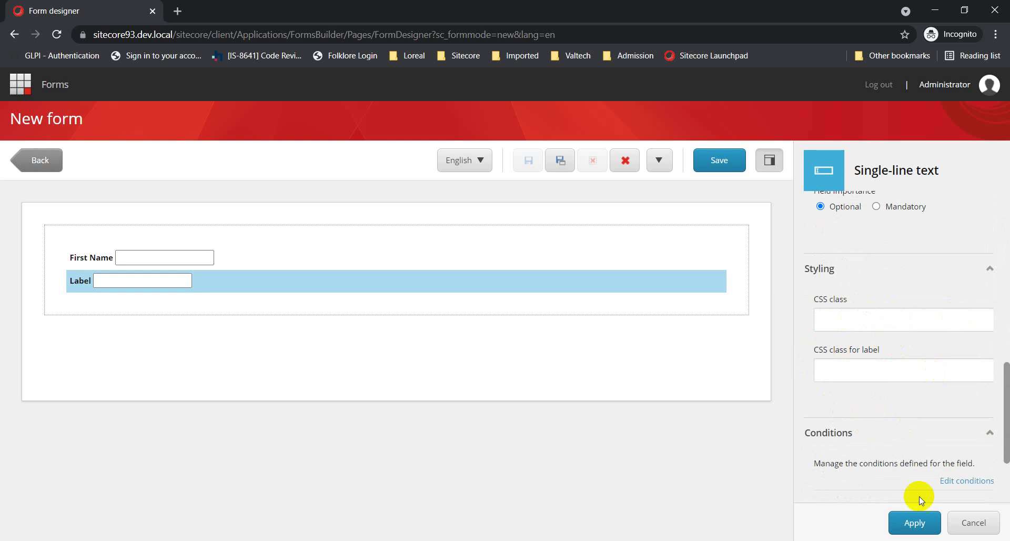
{"action": "scroll", "coordinate": [889, 331], "scroll_direction": "up", "scroll_amount": 1}
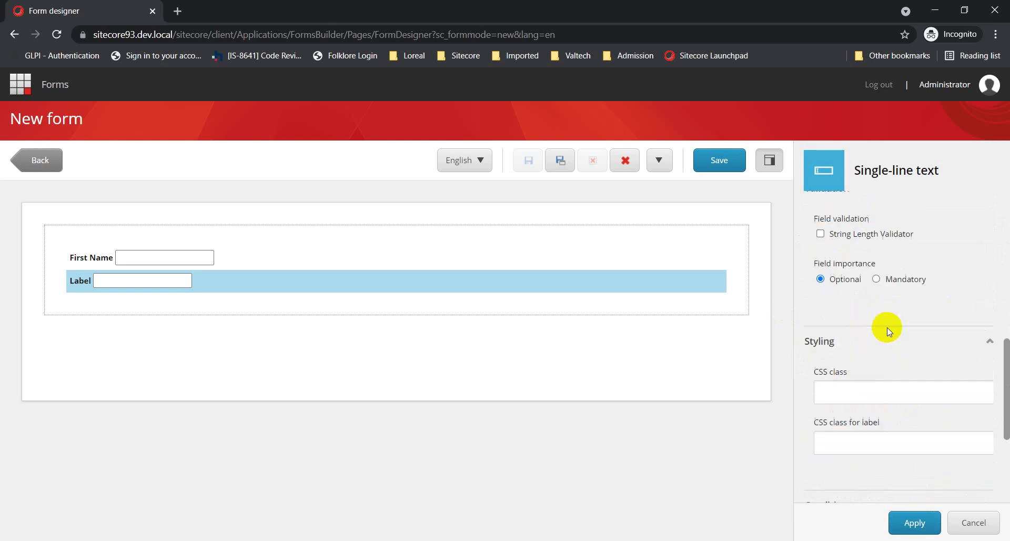
{"action": "left_click", "coordinate": [915, 522]}
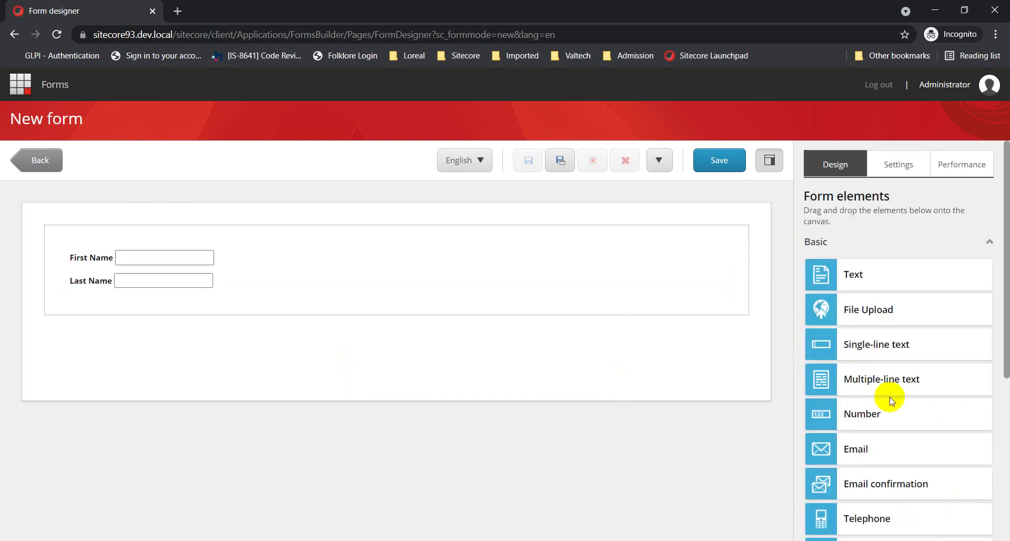
Add a submit button below the Last Name field inside the section and open its properties
{"action": "scroll", "coordinate": [891, 400], "scroll_direction": "down", "scroll_amount": 1}
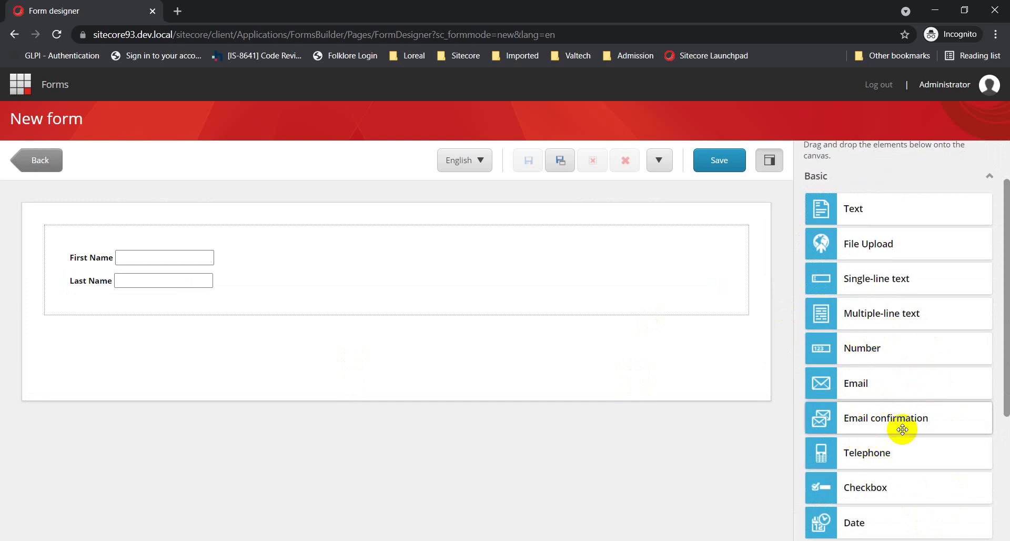
{"action": "scroll", "coordinate": [914, 477], "scroll_direction": "down", "scroll_amount": 2}
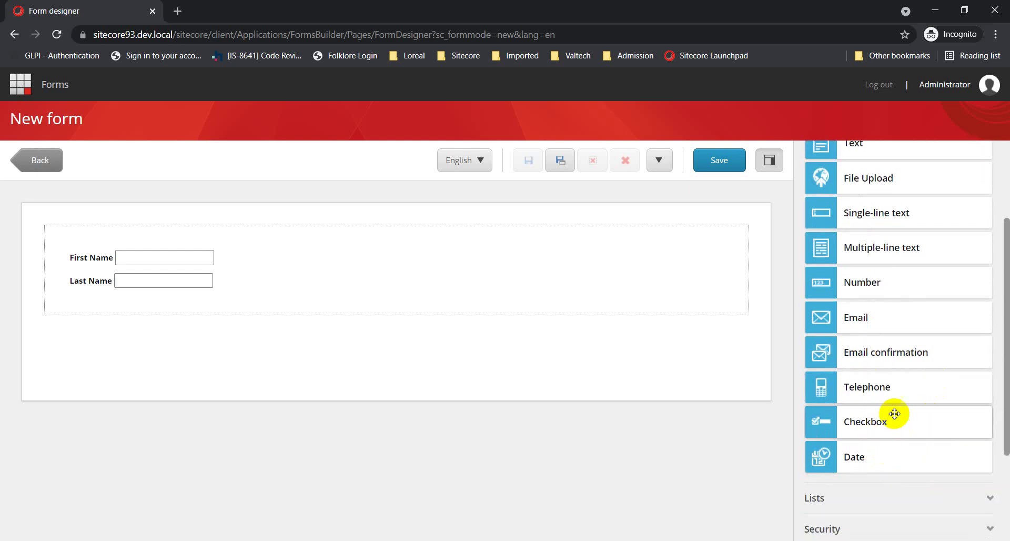
{"action": "scroll", "coordinate": [863, 401], "scroll_direction": "down", "scroll_amount": 3}
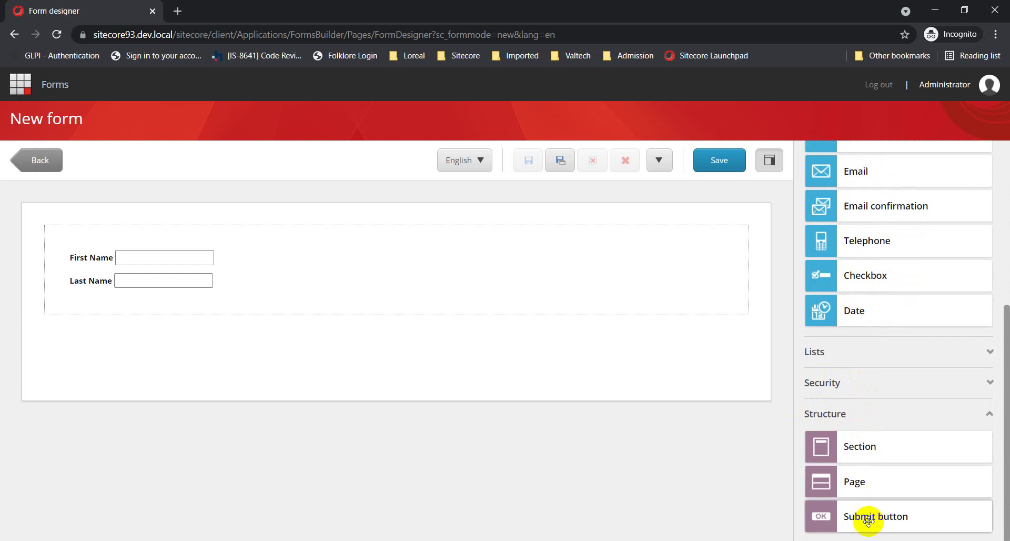
{"action": "mouse_move", "coordinate": [862, 516]}
{"action": "left_mouse_down"}
{"action": "mouse_move", "coordinate": [208, 299]}
{"action": "mouse_move", "coordinate": [260, 282]}
{"action": "mouse_move", "coordinate": [642, 277]}
{"action": "mouse_move", "coordinate": [635, 316]}
{"action": "left_mouse_up"}
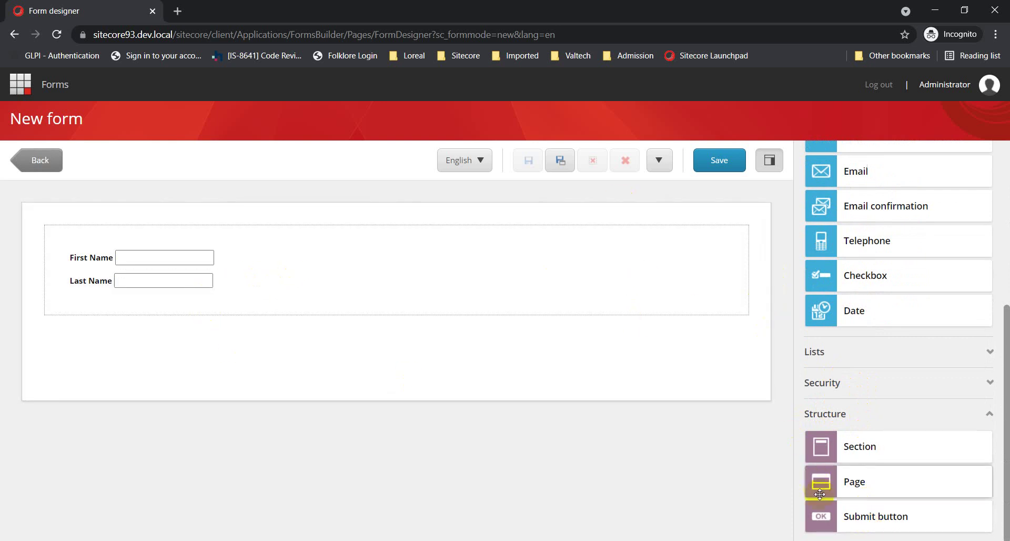
{"action": "mouse_move", "coordinate": [851, 526]}
{"action": "left_mouse_down"}
{"action": "mouse_move", "coordinate": [311, 394]}
{"action": "mouse_move", "coordinate": [147, 322]}
{"action": "mouse_move", "coordinate": [124, 306]}
{"action": "mouse_move", "coordinate": [124, 289]}
{"action": "left_mouse_up"}
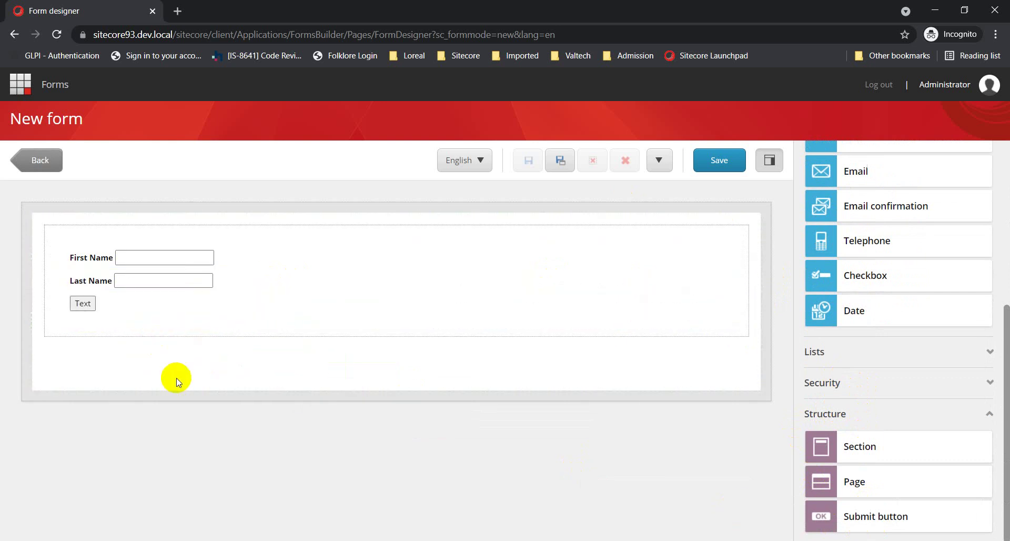
{"action": "left_click", "coordinate": [117, 301]}
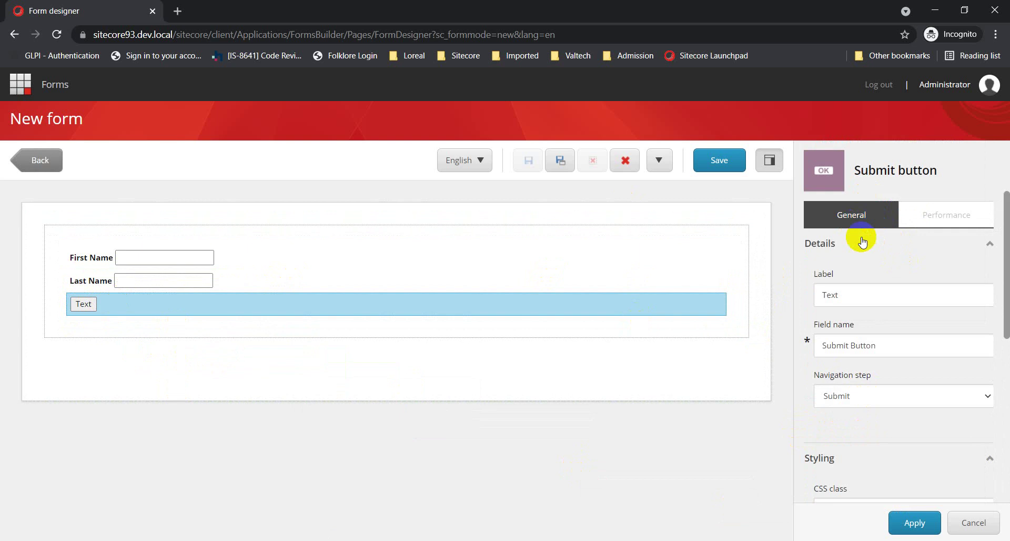
Set the submit button's label to Submit and its field name to submit, keeping Submit as the navigation step
{"action": "left_click_drag", "start_coordinate": [868, 295], "coordinate": [801, 307]}
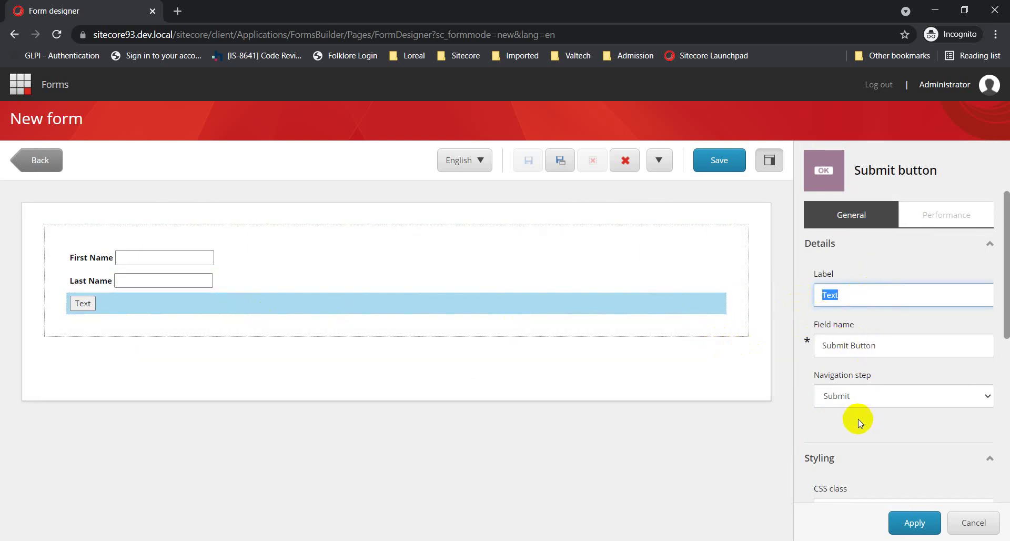
{"action": "type", "text": "Sub"}
{"action": "key", "text": "Tab"}
{"action": "type", "text": "submit"}
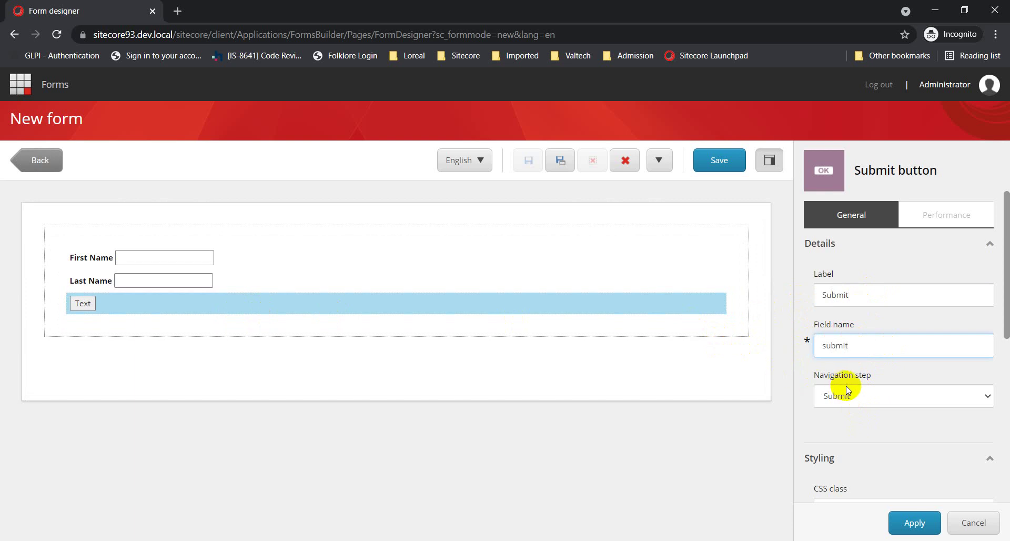
{"action": "left_click", "coordinate": [855, 400]}
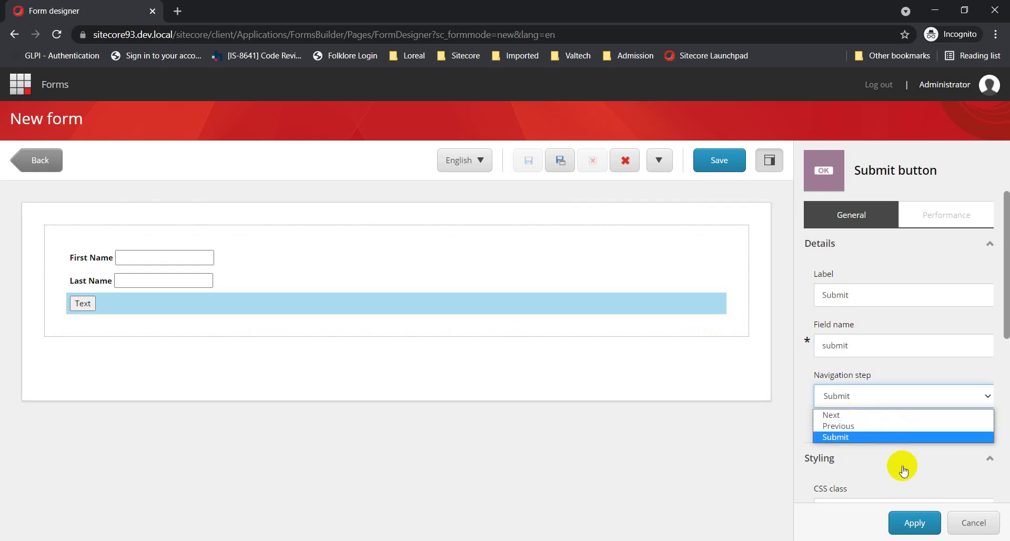
{"action": "left_click", "coordinate": [882, 392]}
Add a Save Data submit action to the submit button
{"action": "scroll", "coordinate": [891, 446], "scroll_direction": "down", "scroll_amount": 3}
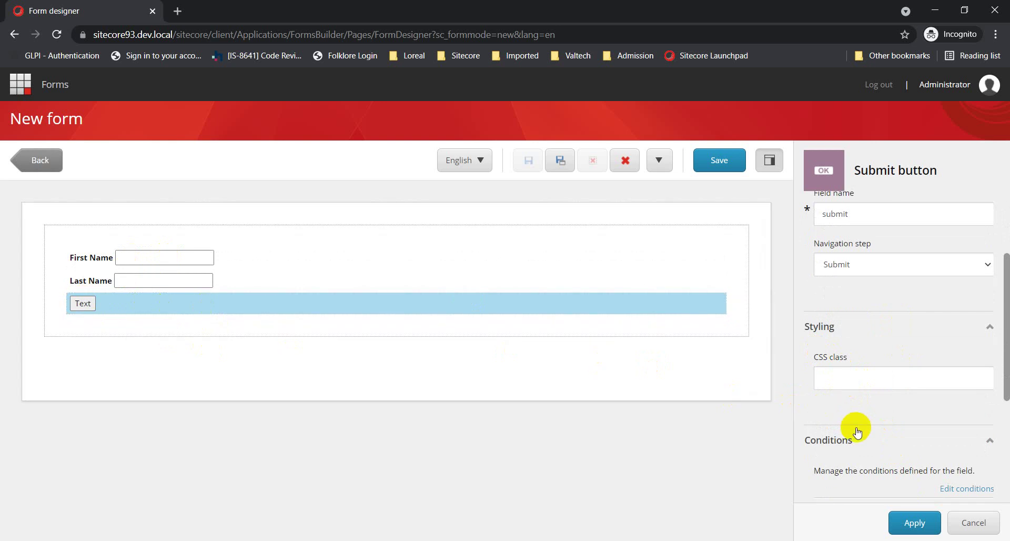
{"action": "scroll", "coordinate": [868, 431], "scroll_direction": "down", "scroll_amount": 3}
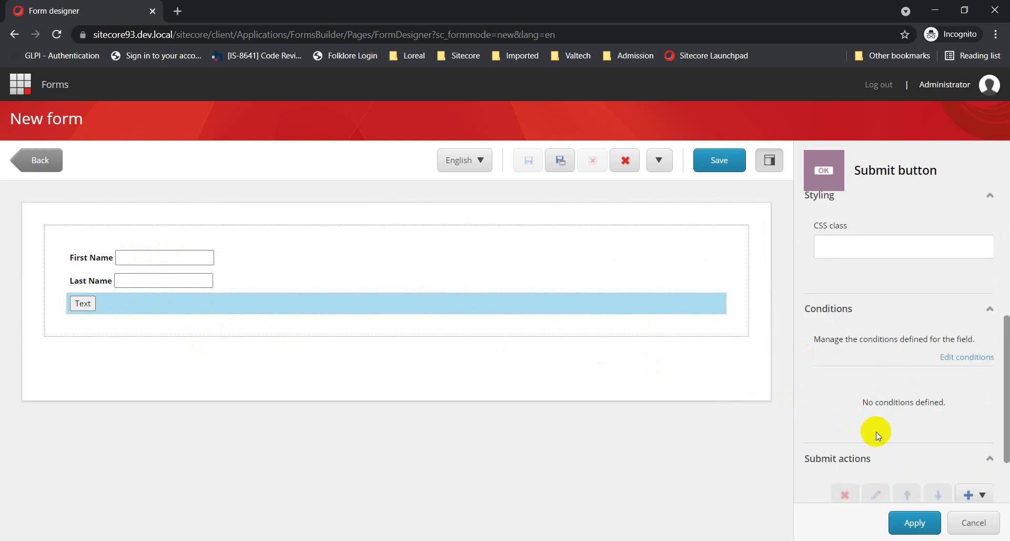
{"action": "scroll", "coordinate": [876, 430], "scroll_direction": "down", "scroll_amount": 2}
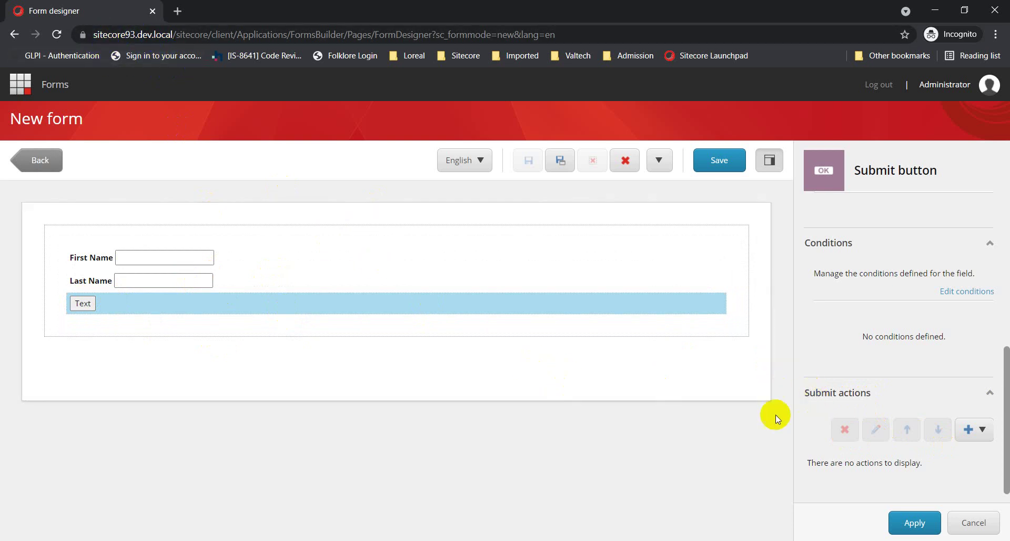
{"action": "left_click", "coordinate": [970, 441]}
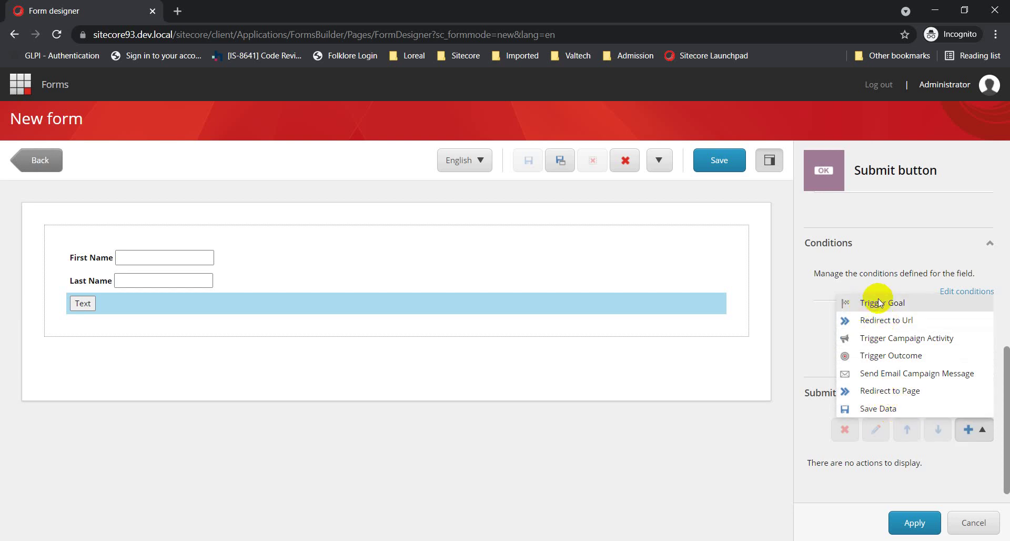
{"action": "left_click", "coordinate": [884, 412]}
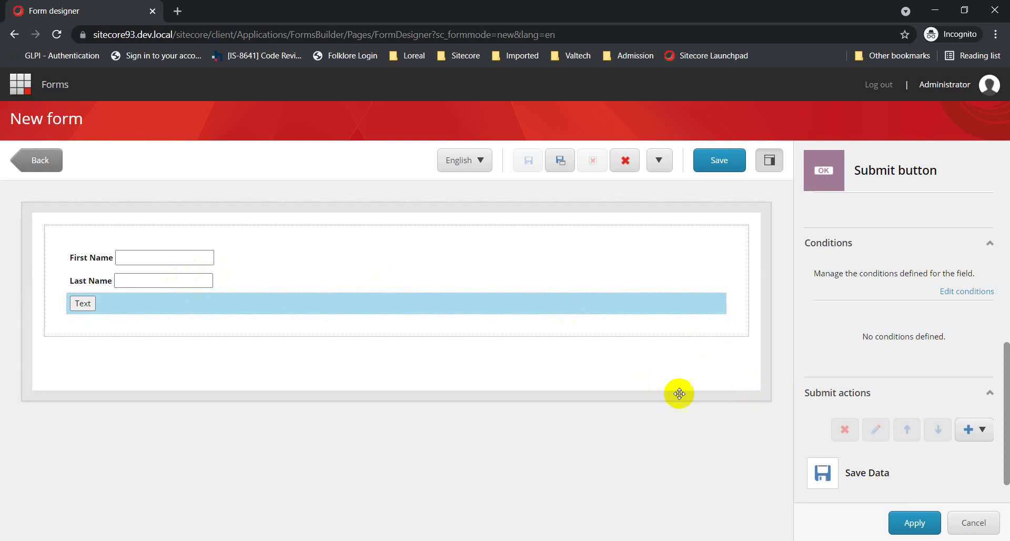
{"action": "left_click", "coordinate": [969, 430]}
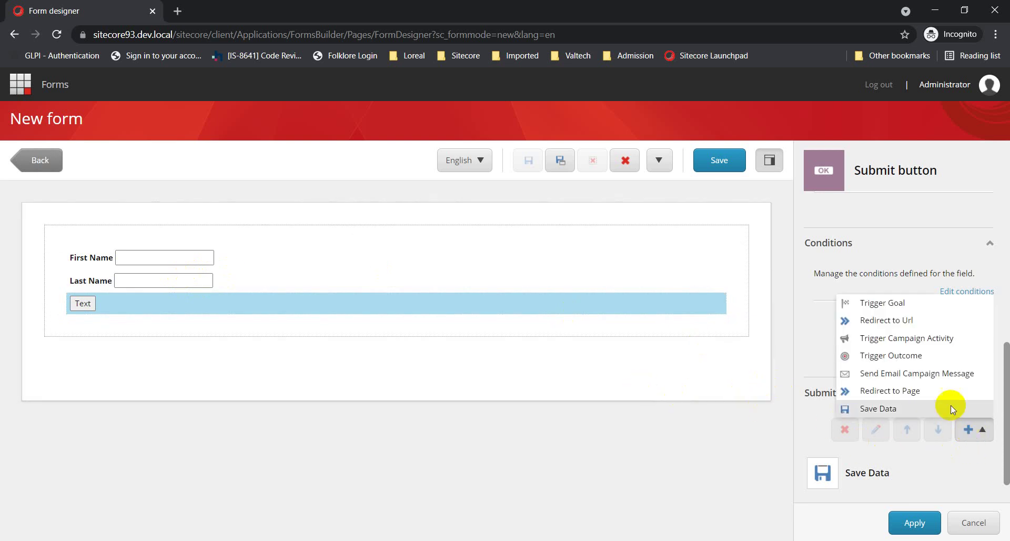
{"action": "left_click", "coordinate": [881, 322]}
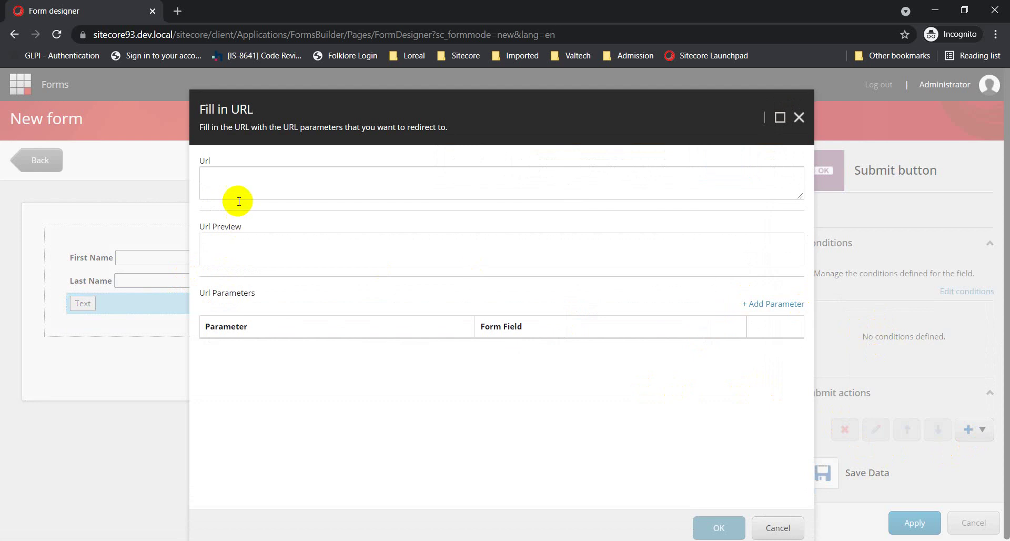
{"action": "left_click", "coordinate": [239, 201]}
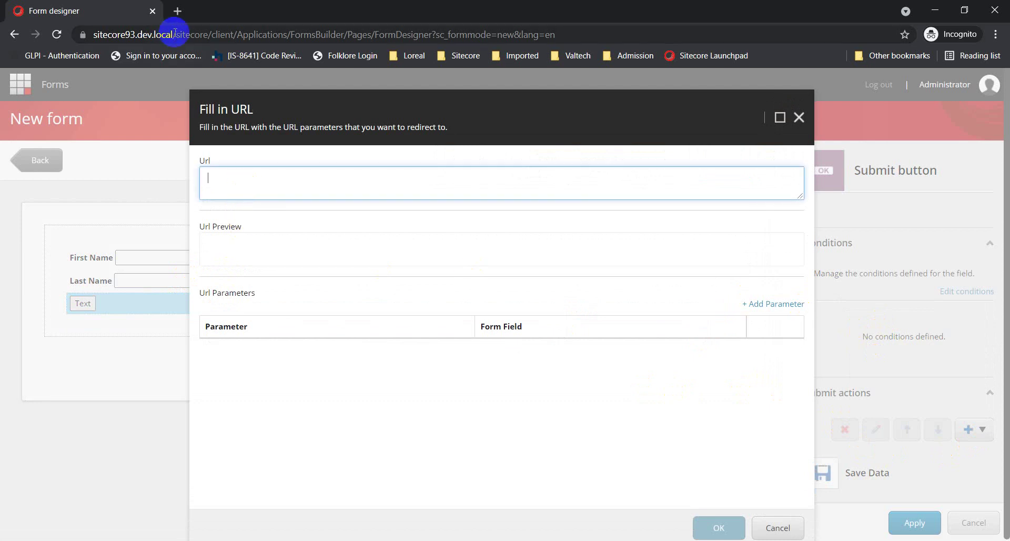
{"action": "left_click_drag", "start_coordinate": [175, 34], "coordinate": [93, 34]}
{"action": "key", "text": "ctrl+c"}
{"action": "left_click", "coordinate": [318, 183]}
{"action": "key", "text": "ctrl+v"}
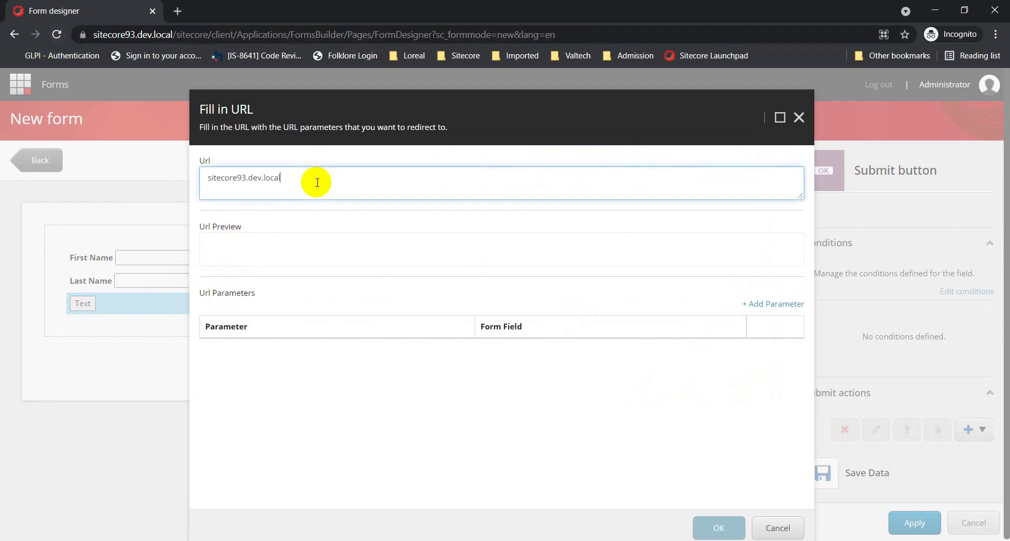
{"action": "type", "text": "https://"}
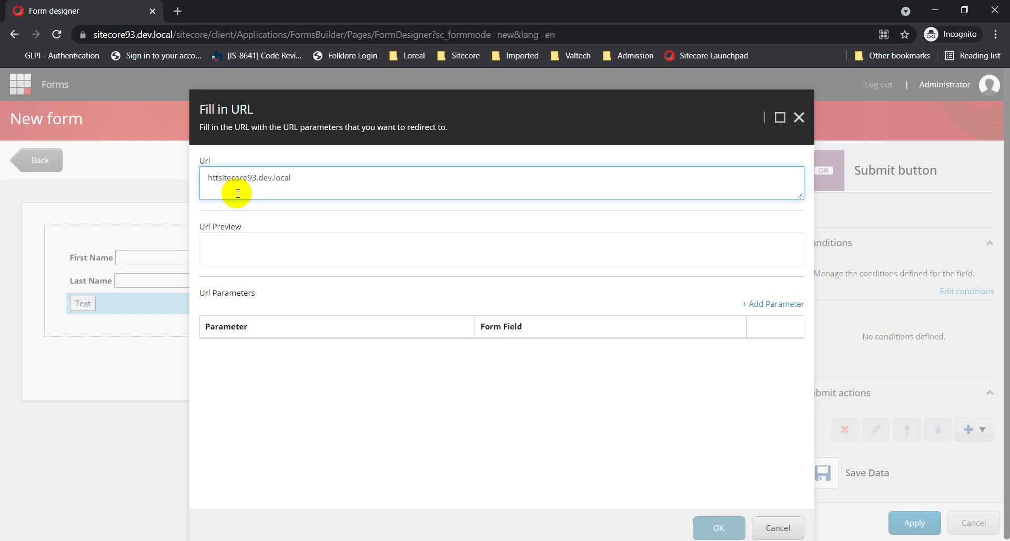
{"action": "left_click", "coordinate": [275, 246]}
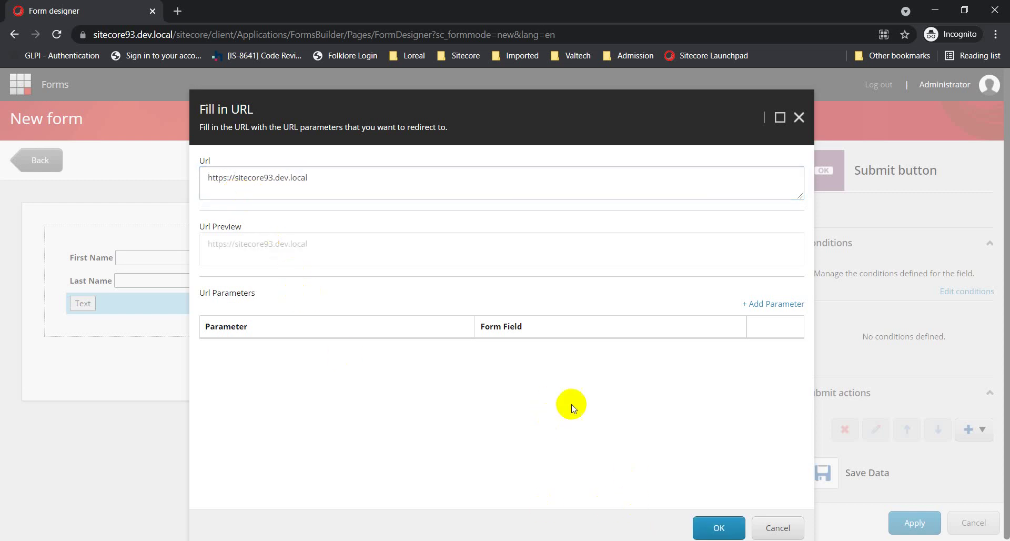
{"action": "left_click", "coordinate": [717, 527]}
Review the submit button's list of submit actions and apply the button's changes
{"action": "scroll", "coordinate": [913, 418], "scroll_direction": "down", "scroll_amount": 2}
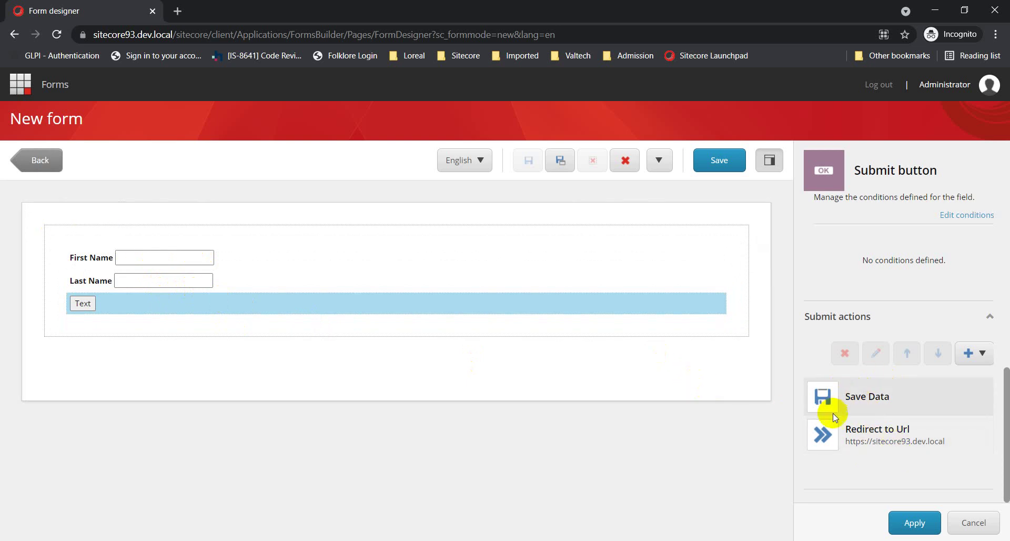
{"action": "left_click", "coordinate": [896, 438]}
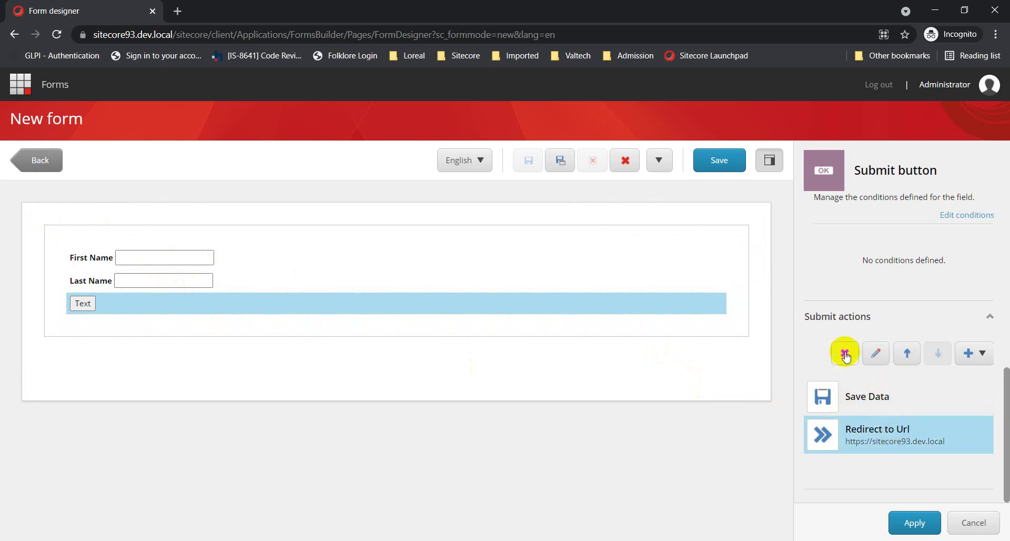
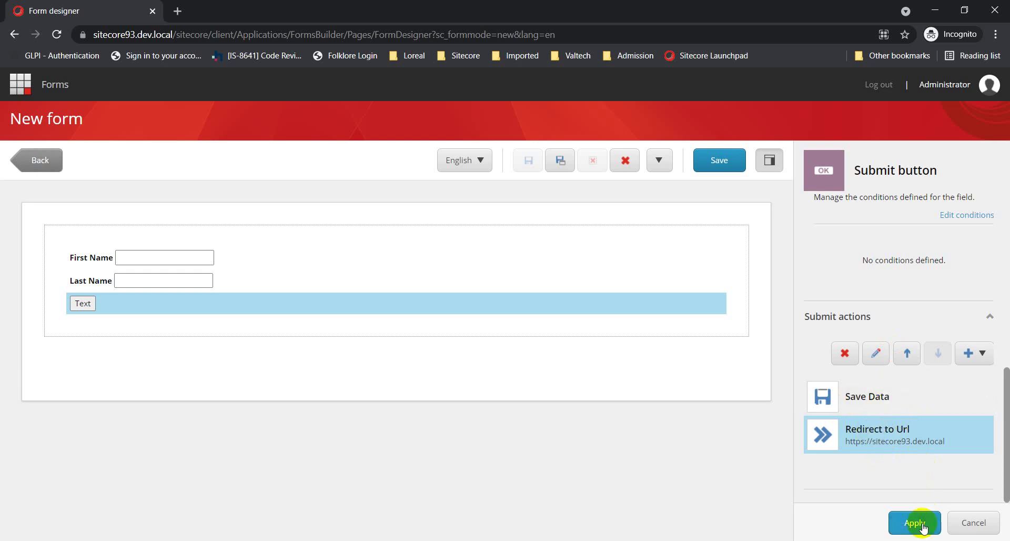
{"action": "left_click", "coordinate": [930, 515]}
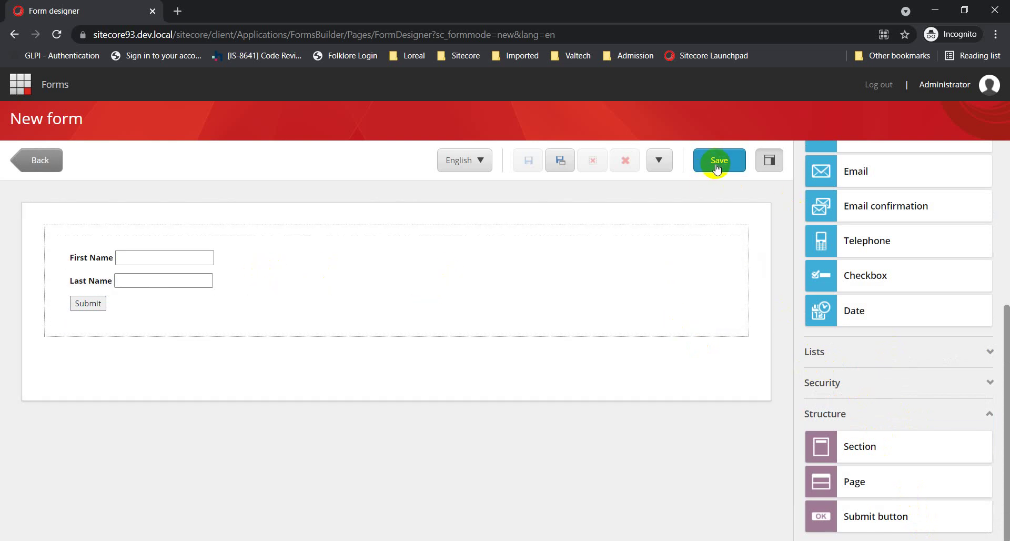
Save the form under the name newsletter in the /sitecore/Forms location
{"action": "left_click", "coordinate": [717, 167]}
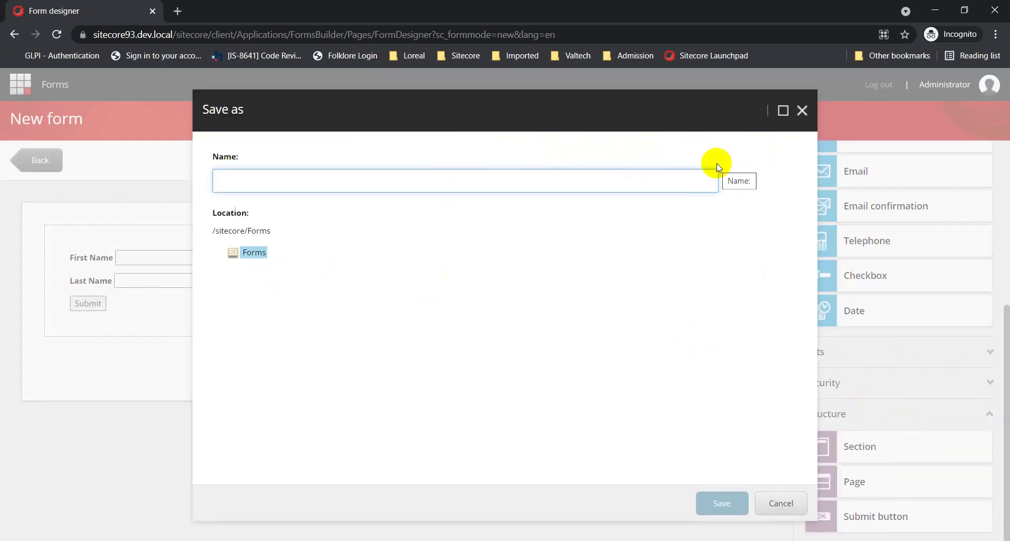
{"action": "left_click", "coordinate": [253, 180]}
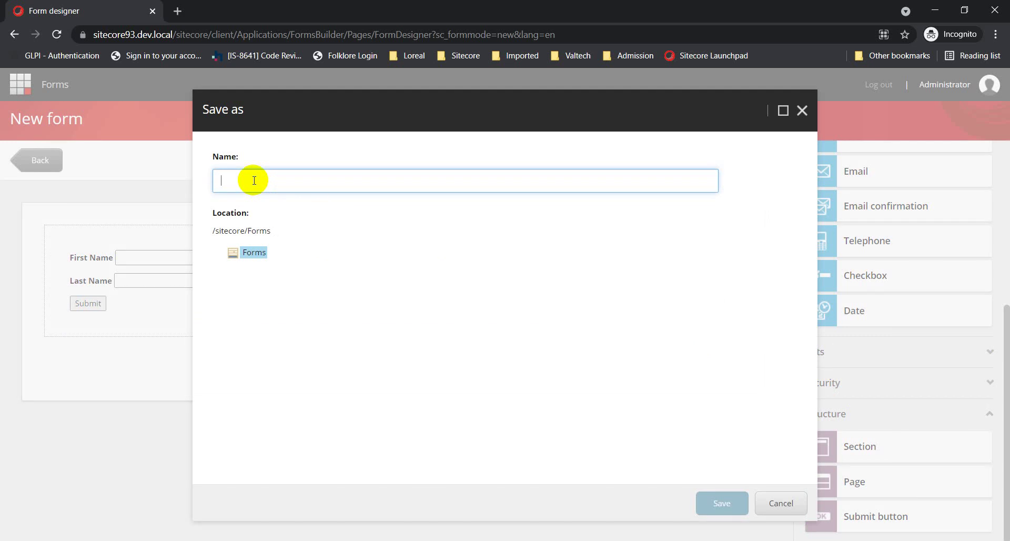
{"action": "type", "text": "newsletter"}
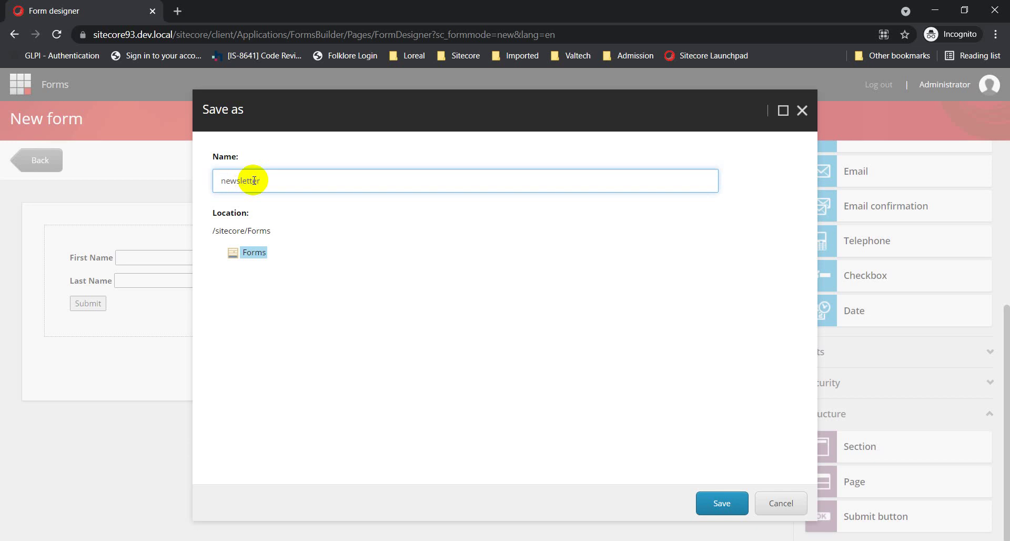
{"action": "left_click", "coordinate": [721, 505]}
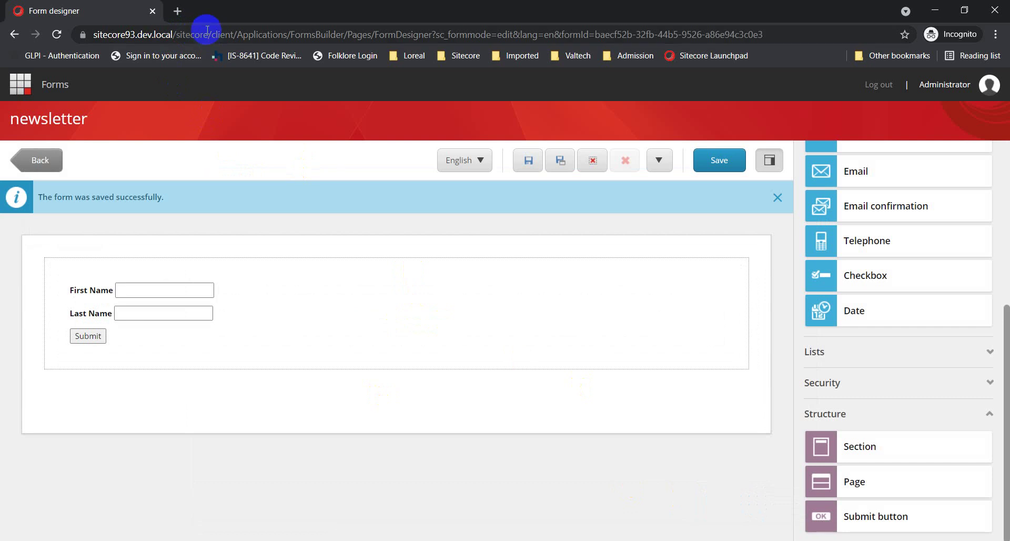
Open the Sitecore Launchpad in a new browser tab and launch the Content Editor
{"action": "left_click_drag", "start_coordinate": [211, 35], "coordinate": [179, 42]}
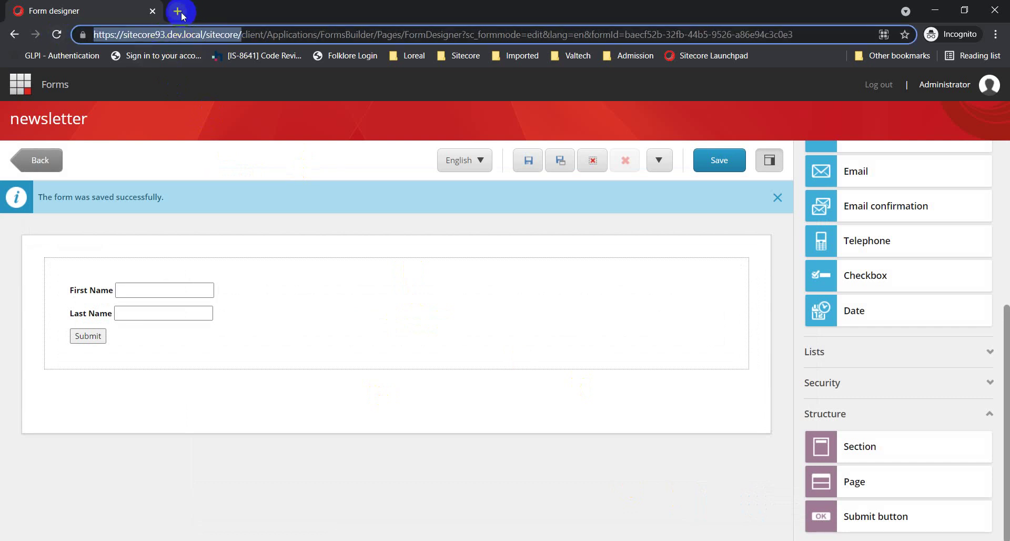
{"action": "key", "text": "ctrl+c"}
{"action": "left_click", "coordinate": [181, 15]}
{"action": "key", "text": "ctrl+v"}
{"action": "key", "text": "Return"}
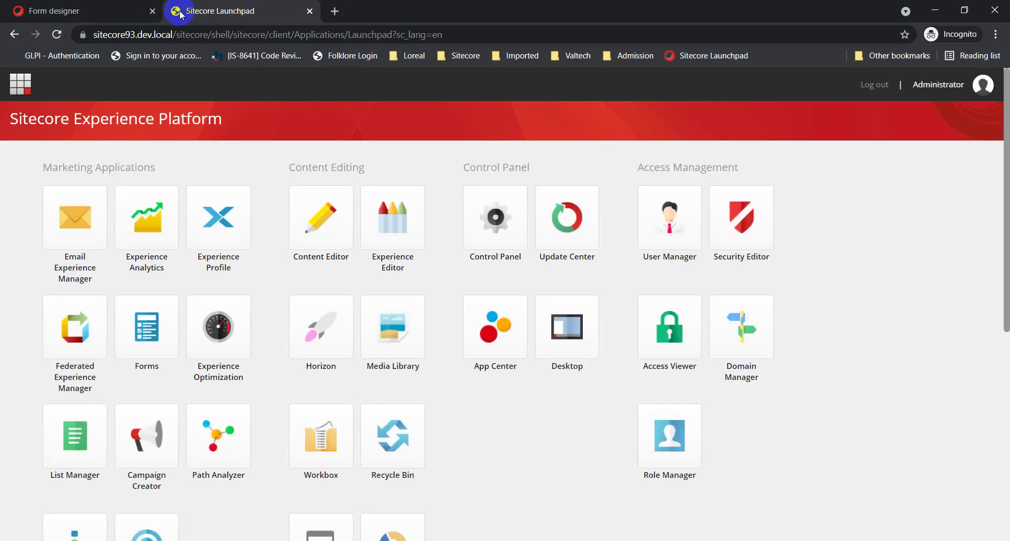
{"action": "left_click", "coordinate": [326, 239]}
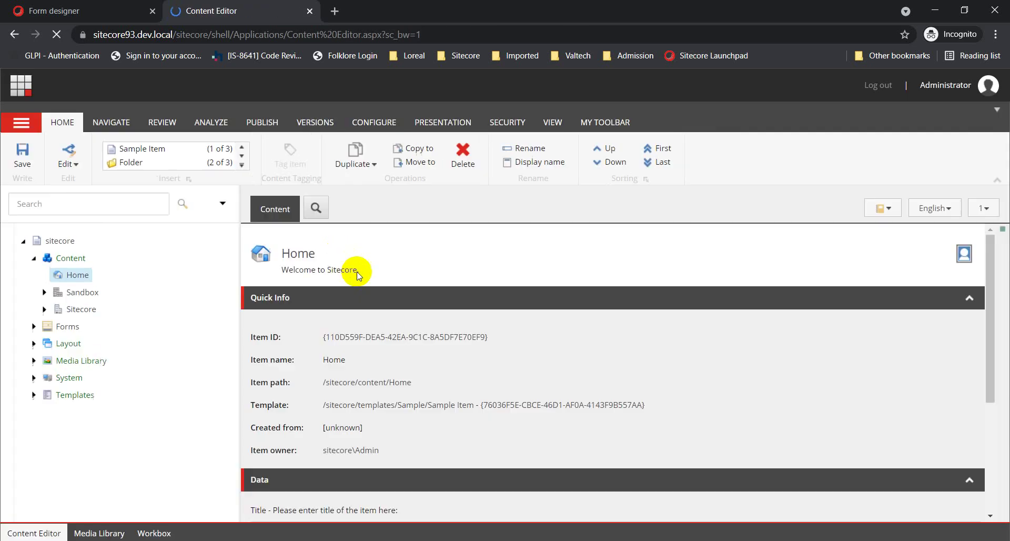
Examine the newsletter form's item structure under Forms, down through its page, section and submit button to the submit actions
{"action": "left_click", "coordinate": [34, 326]}
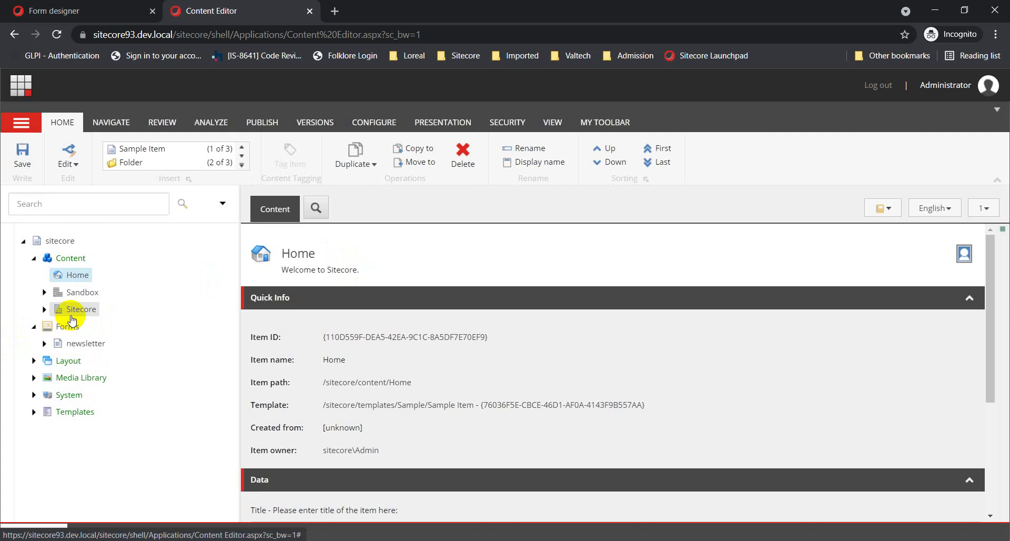
{"action": "left_click", "coordinate": [45, 343]}
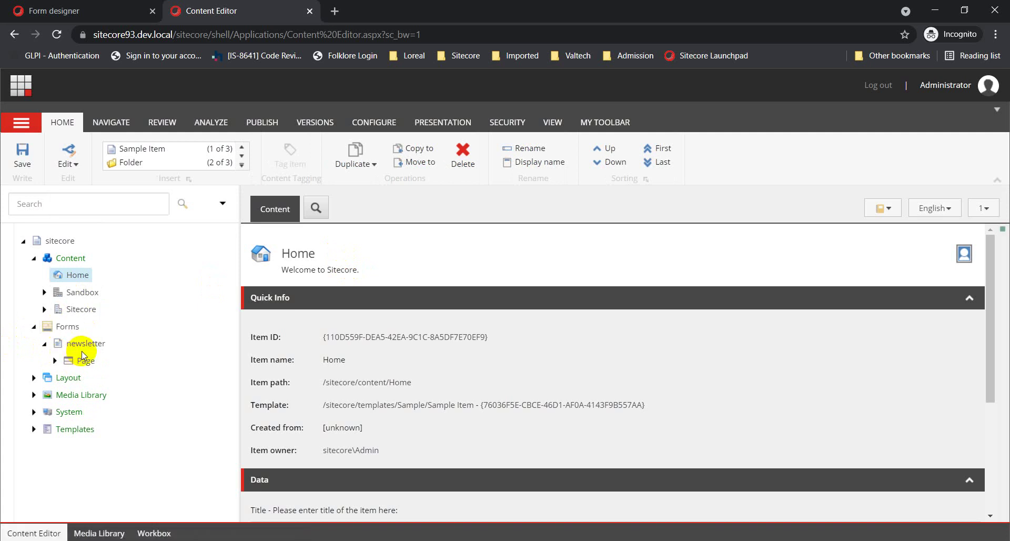
{"action": "left_click", "coordinate": [55, 360]}
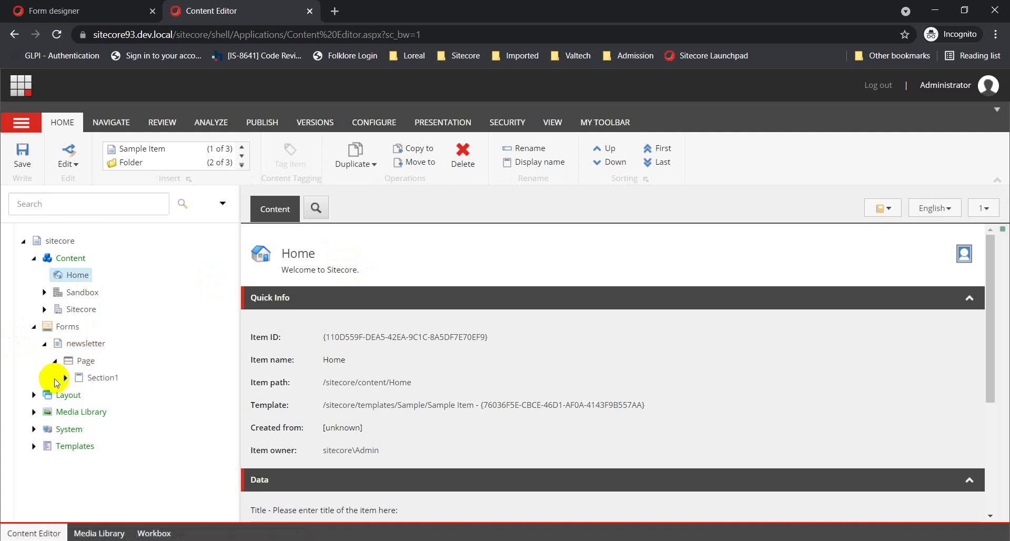
{"action": "left_click", "coordinate": [65, 377]}
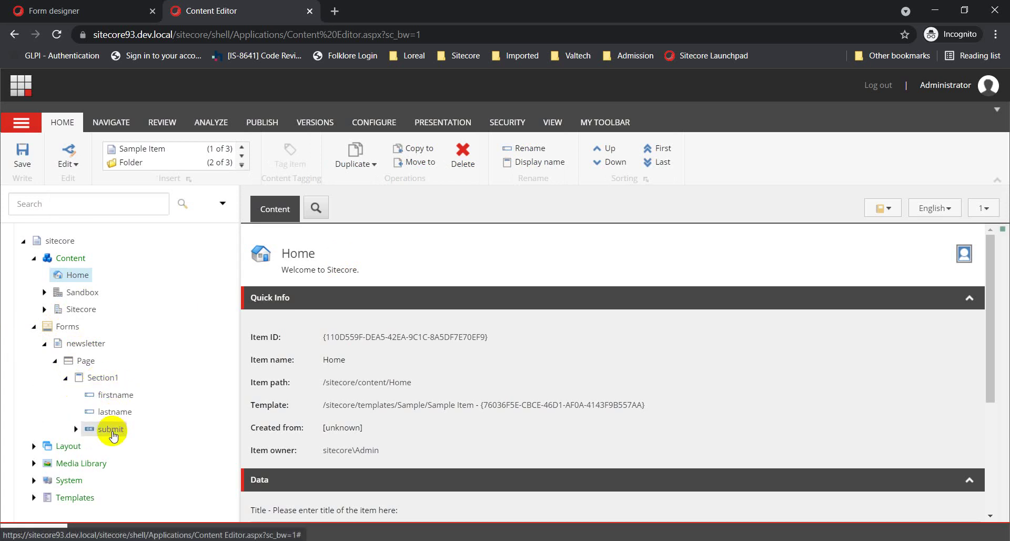
{"action": "left_click", "coordinate": [75, 429]}
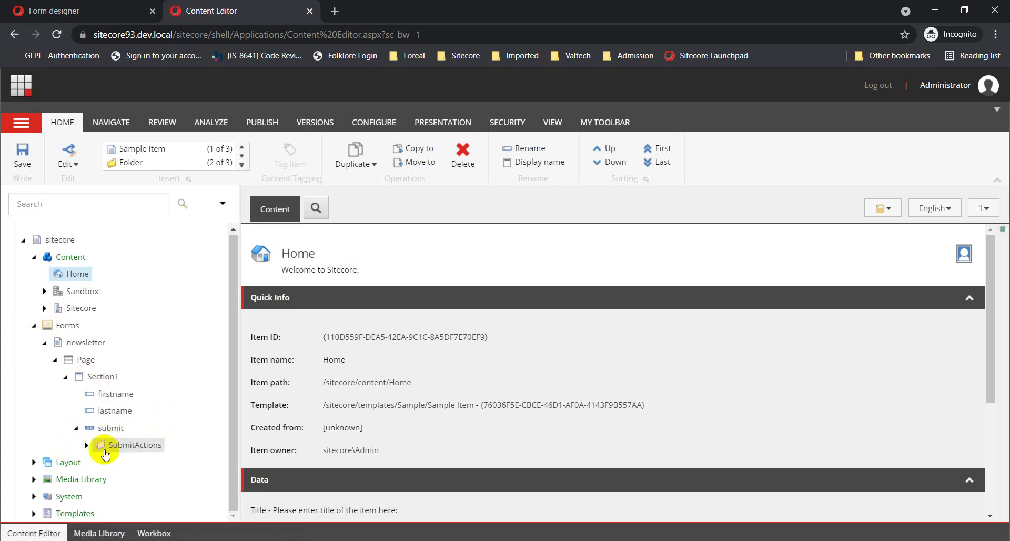
{"action": "left_click", "coordinate": [86, 445]}
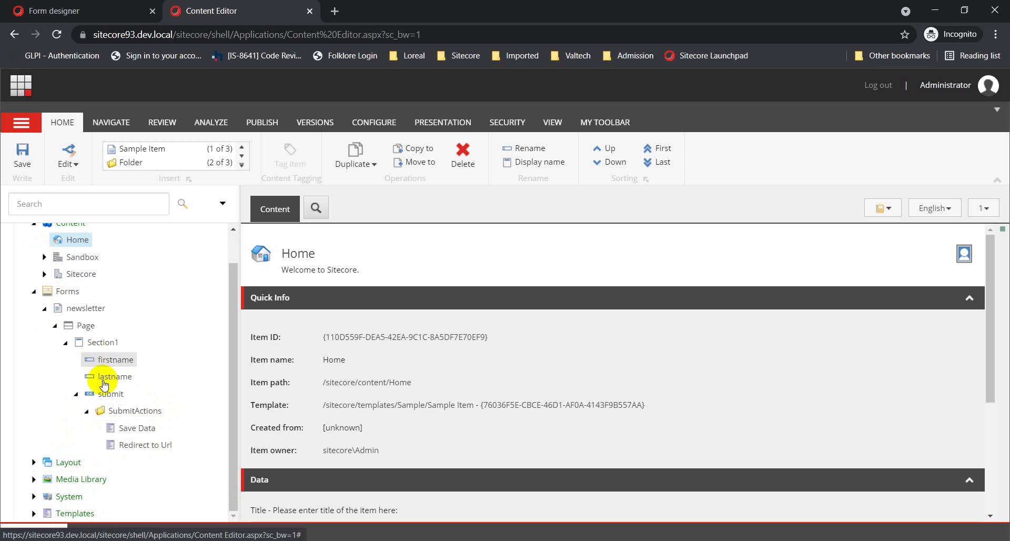
Publish the Forms item with its subitems and related items using Smart publish
{"action": "left_click", "coordinate": [69, 291]}
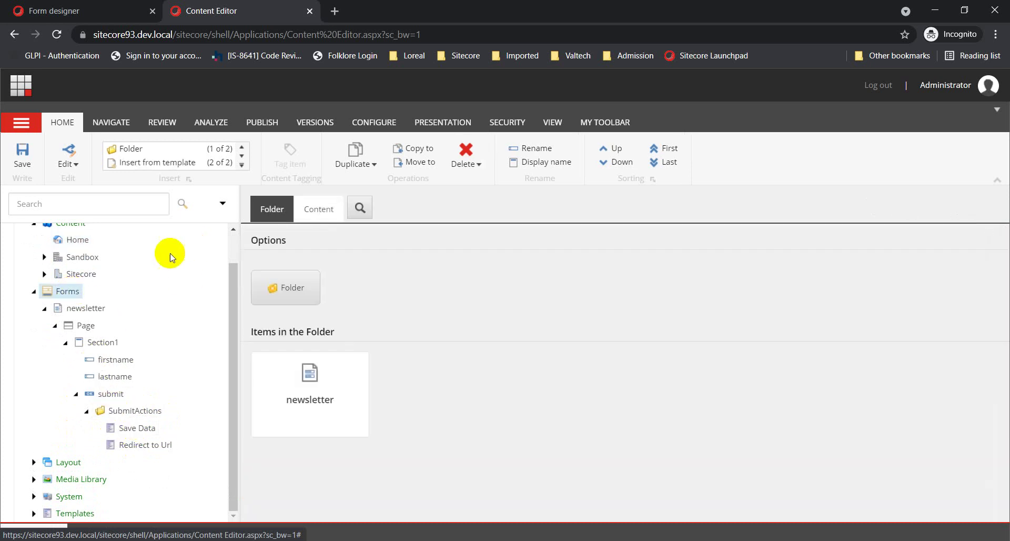
{"action": "left_click", "coordinate": [262, 122]}
{"action": "left_click", "coordinate": [132, 160]}
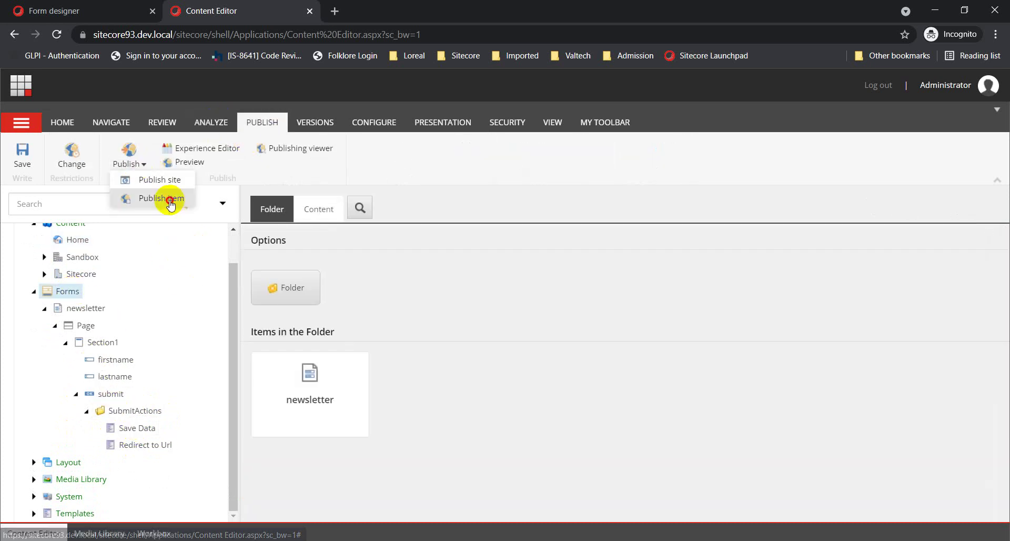
{"action": "left_click", "coordinate": [169, 199]}
{"action": "left_click", "coordinate": [578, 479]}
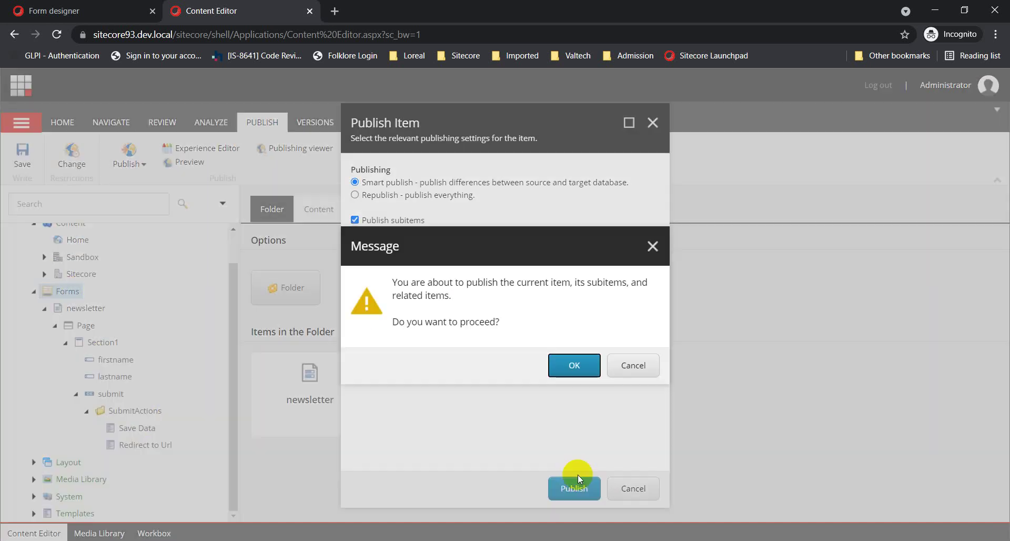
{"action": "left_click", "coordinate": [574, 368]}
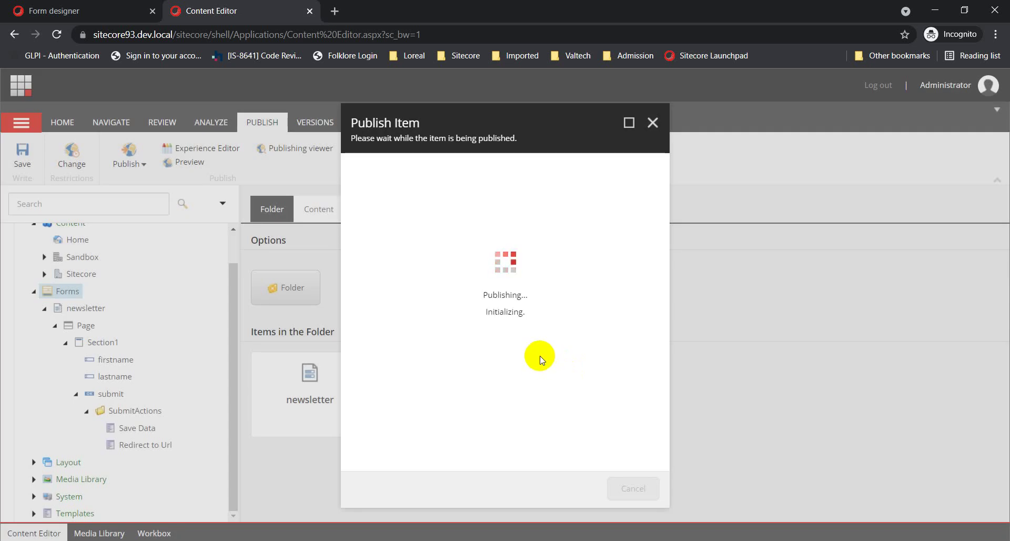
{"action": "left_click", "coordinate": [631, 486]}
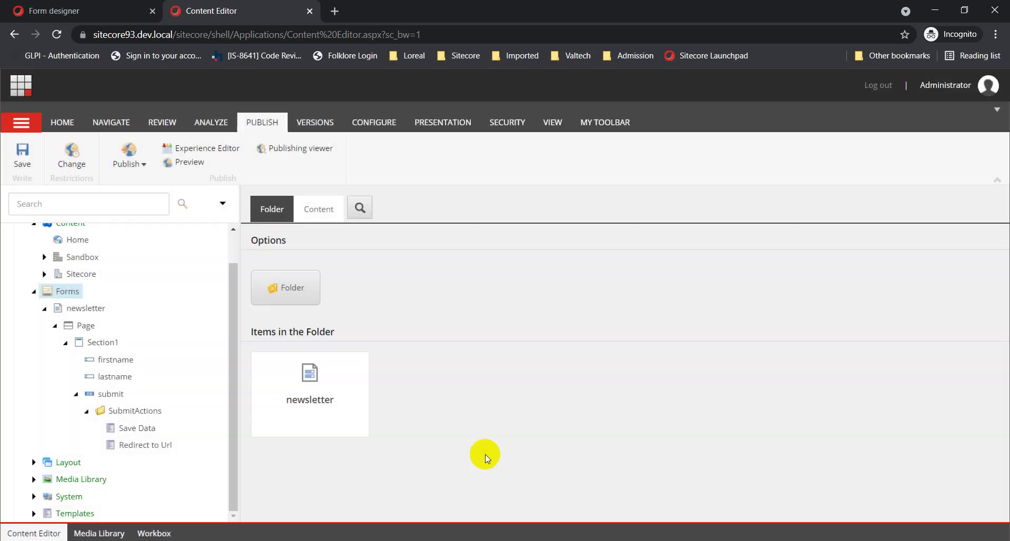
Insert a new Page item named newsletter under Sandbox/Travel Sites/ClubZone/Home
{"action": "scroll", "coordinate": [95, 331], "scroll_direction": "up", "scroll_amount": 1}
{"action": "left_click", "coordinate": [45, 292]}
{"action": "left_click", "coordinate": [55, 309]}
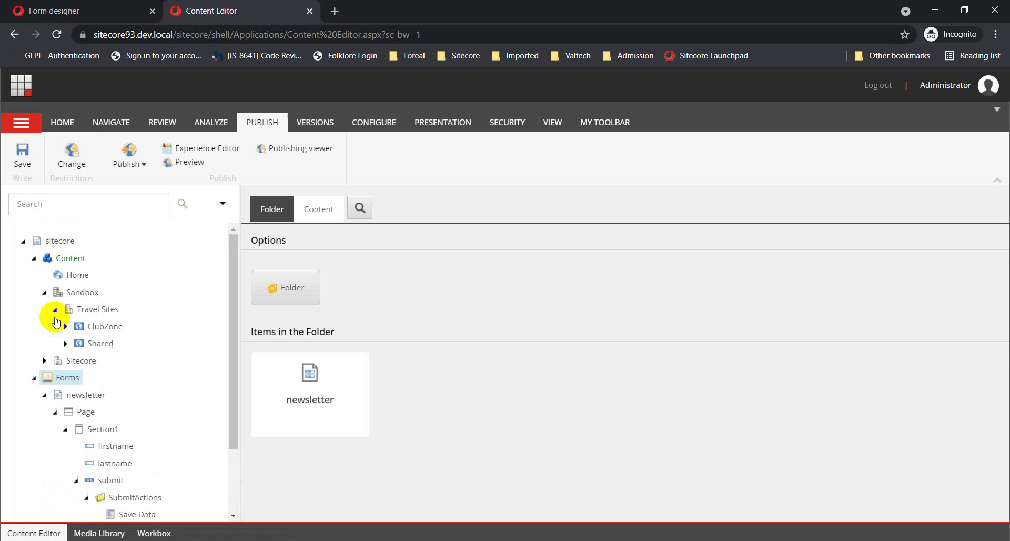
{"action": "left_click", "coordinate": [65, 326]}
{"action": "left_click", "coordinate": [76, 343]}
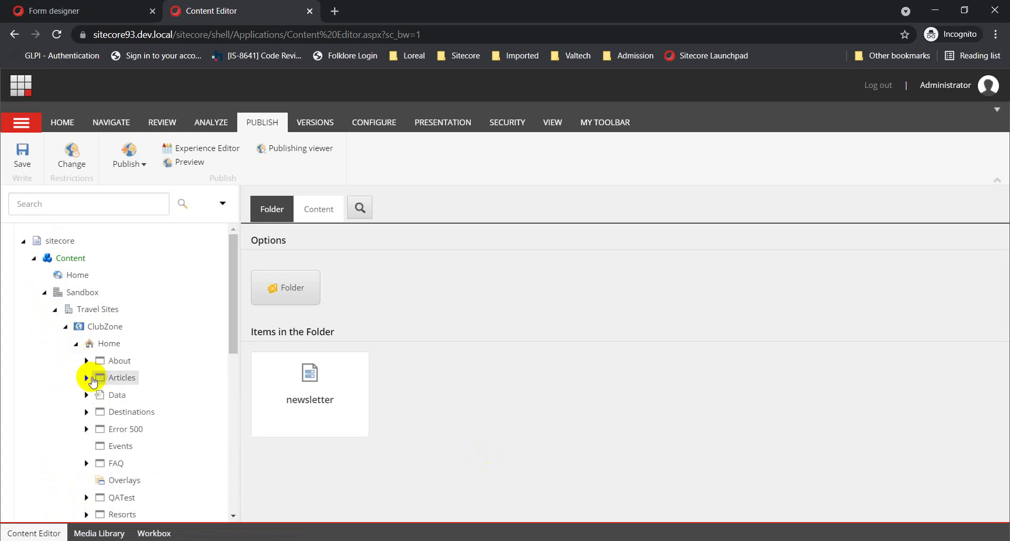
{"action": "right_click", "coordinate": [108, 343]}
{"action": "mouse_move", "coordinate": [165, 314]}
{"action": "left_click", "coordinate": [228, 315]}
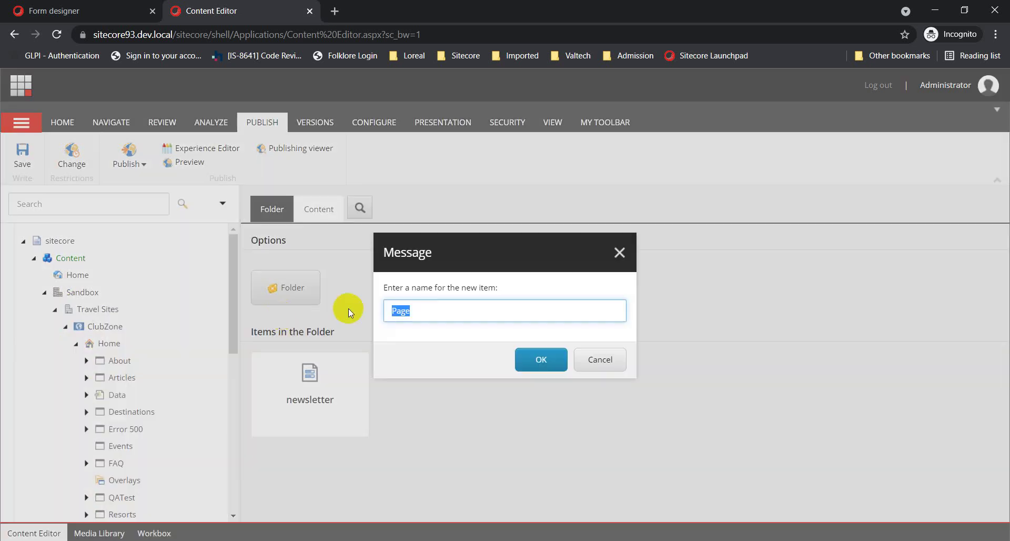
{"action": "type", "text": "newsletter"}
{"action": "left_click", "coordinate": [547, 361]}
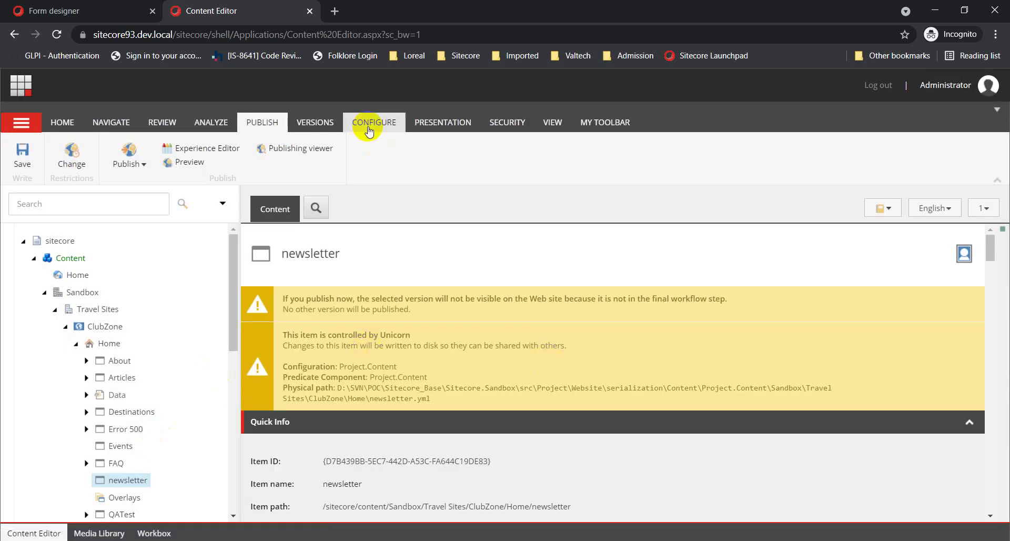
Add the Mvc Form rendering to the main placeholder in the newsletter page's final layout for the Default device
{"action": "left_click", "coordinate": [432, 125]}
{"action": "left_click", "coordinate": [79, 164]}
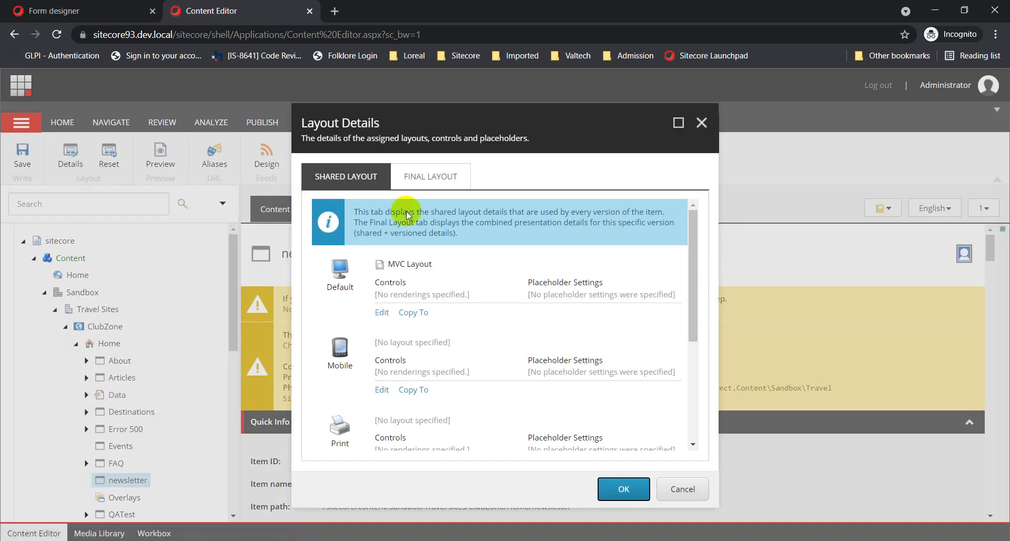
{"action": "left_click", "coordinate": [431, 177]}
{"action": "left_click", "coordinate": [389, 305]}
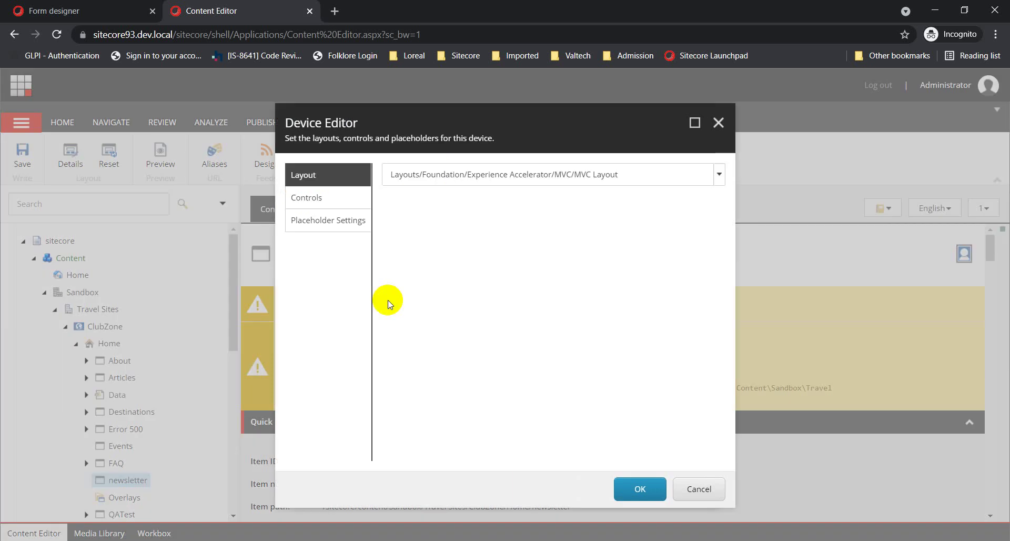
{"action": "left_click", "coordinate": [327, 200]}
{"action": "left_click", "coordinate": [693, 179]}
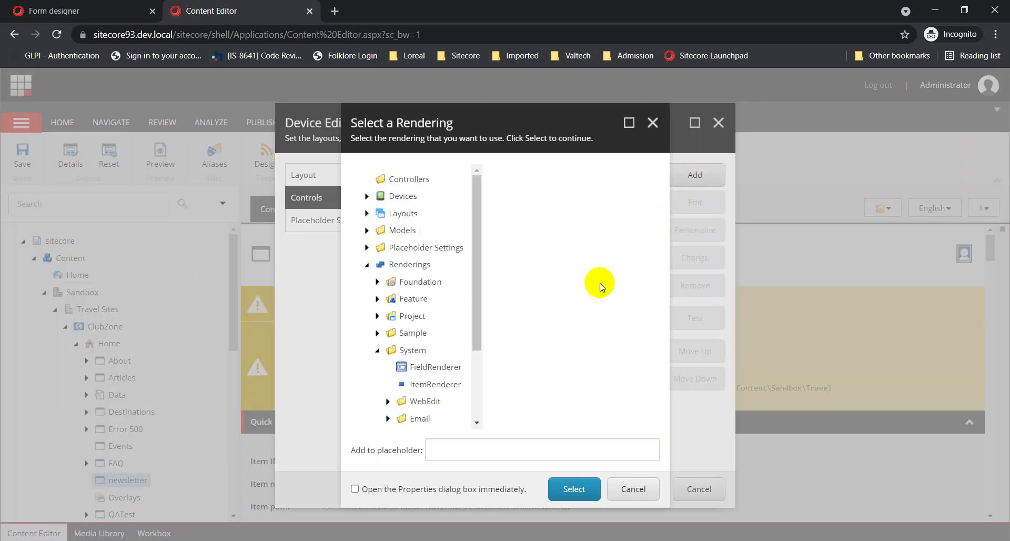
{"action": "scroll", "coordinate": [424, 349], "scroll_direction": "down", "scroll_amount": 3}
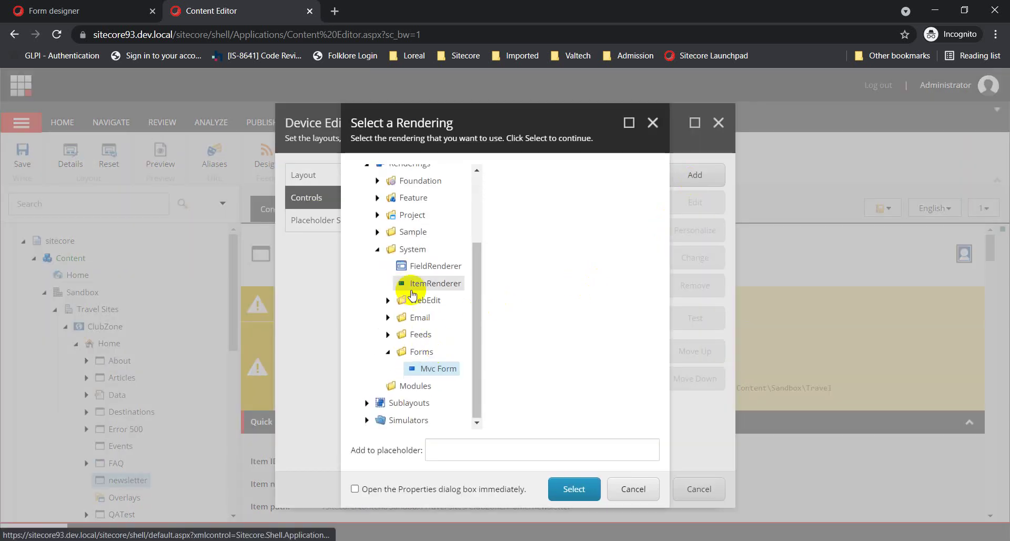
{"action": "left_click", "coordinate": [442, 368]}
{"action": "scroll", "coordinate": [447, 293], "scroll_direction": "up", "scroll_amount": 1}
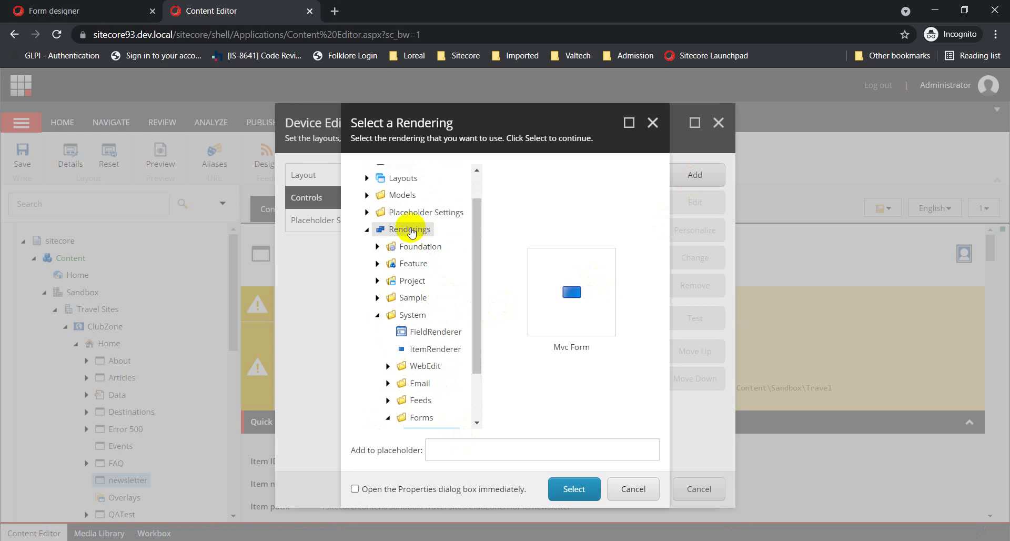
{"action": "scroll", "coordinate": [437, 378], "scroll_direction": "down", "scroll_amount": 1}
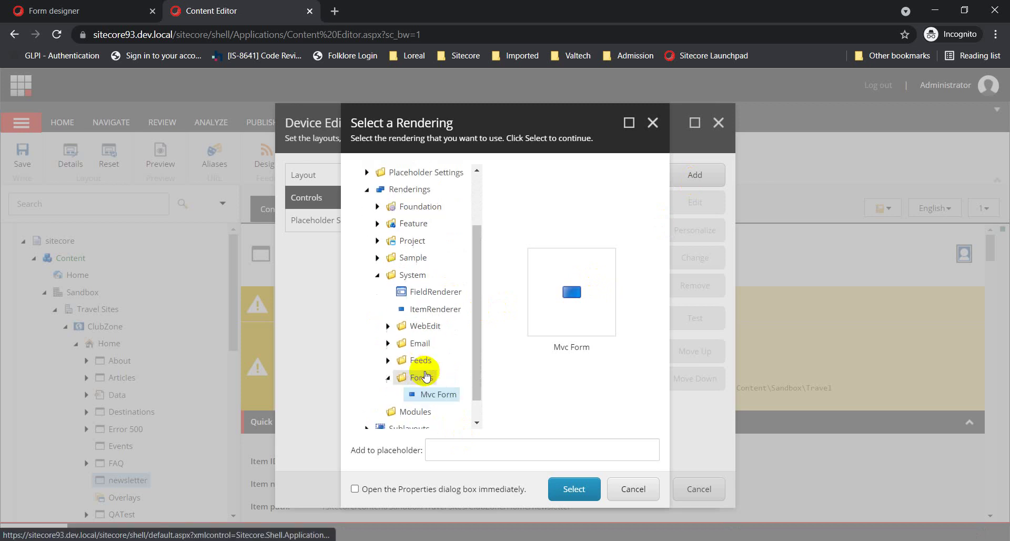
{"action": "left_click", "coordinate": [468, 457]}
{"action": "type", "text": "main"}
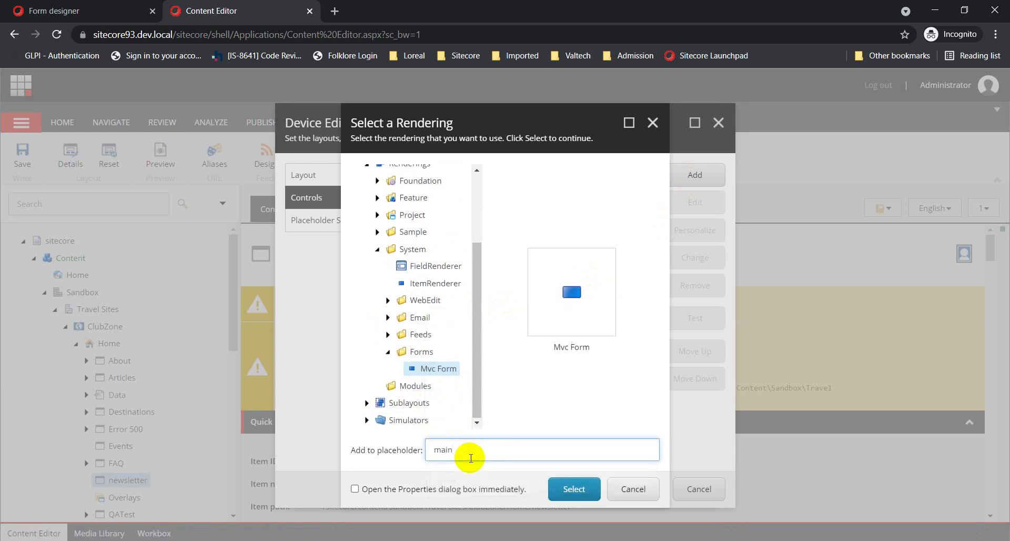
{"action": "left_click", "coordinate": [571, 489]}
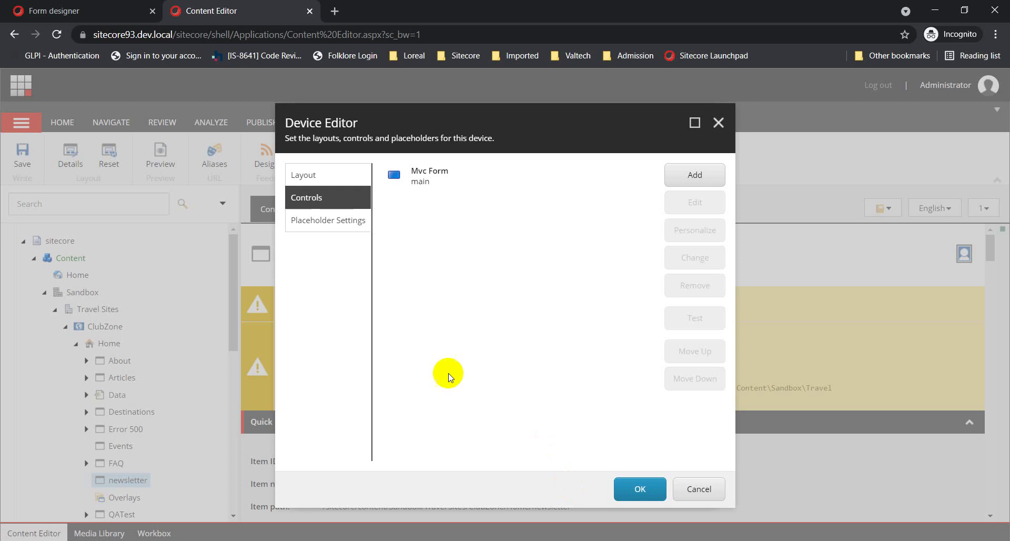
Set the Mvc Form rendering's data source to /sitecore/Forms/newsletter and apply the newsletter page's layout details
{"action": "left_click", "coordinate": [429, 183]}
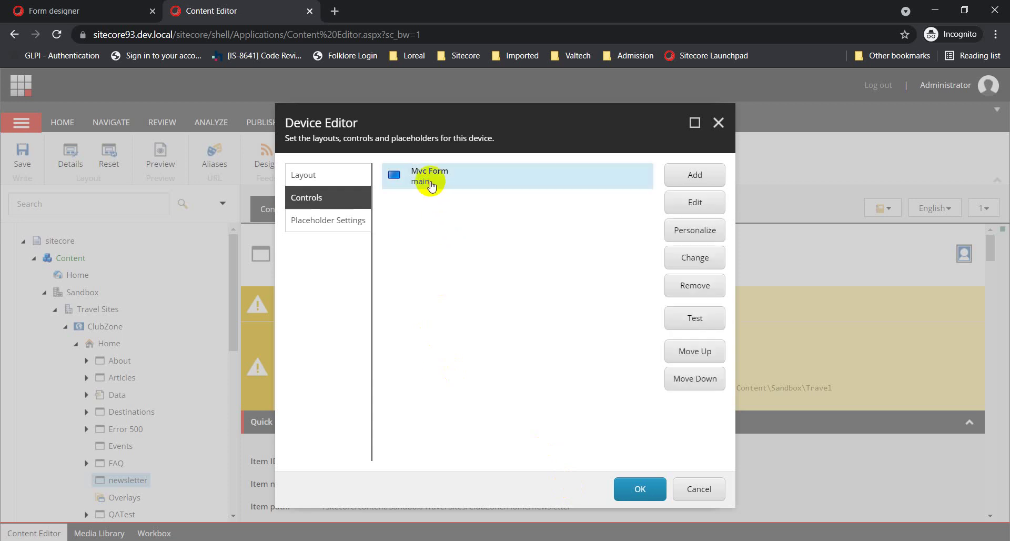
{"action": "left_click", "coordinate": [700, 203]}
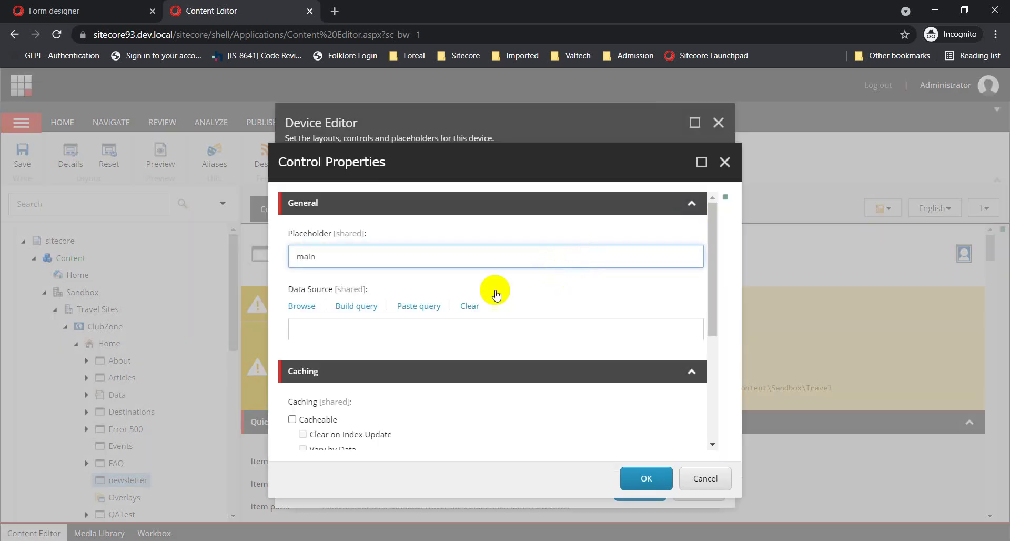
{"action": "left_click", "coordinate": [305, 307]}
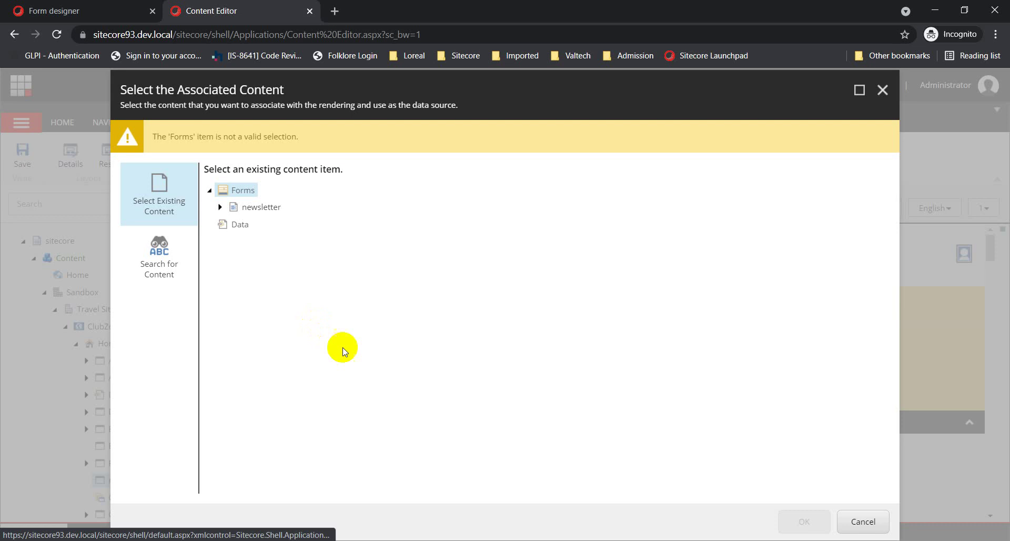
{"action": "left_click", "coordinate": [262, 209]}
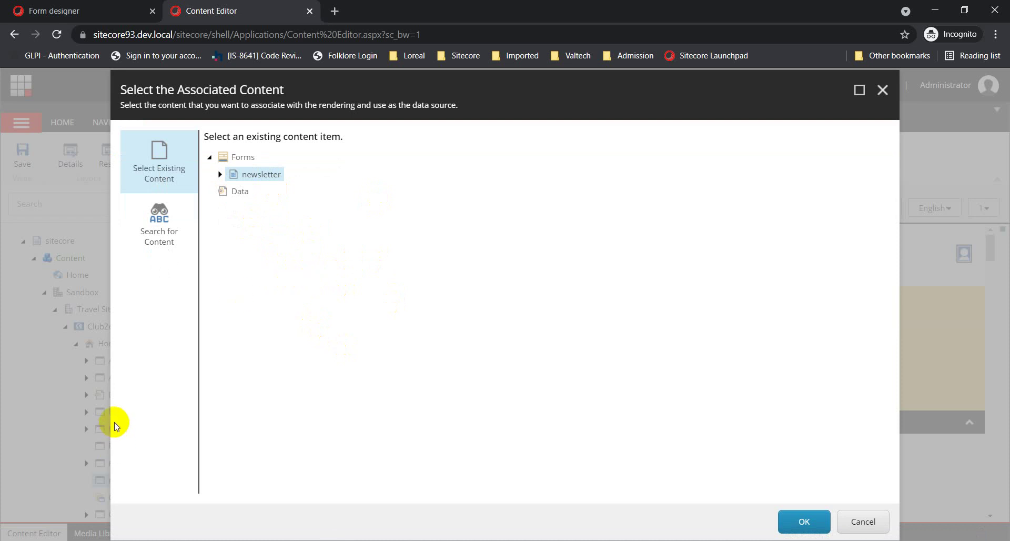
{"action": "left_click", "coordinate": [792, 531]}
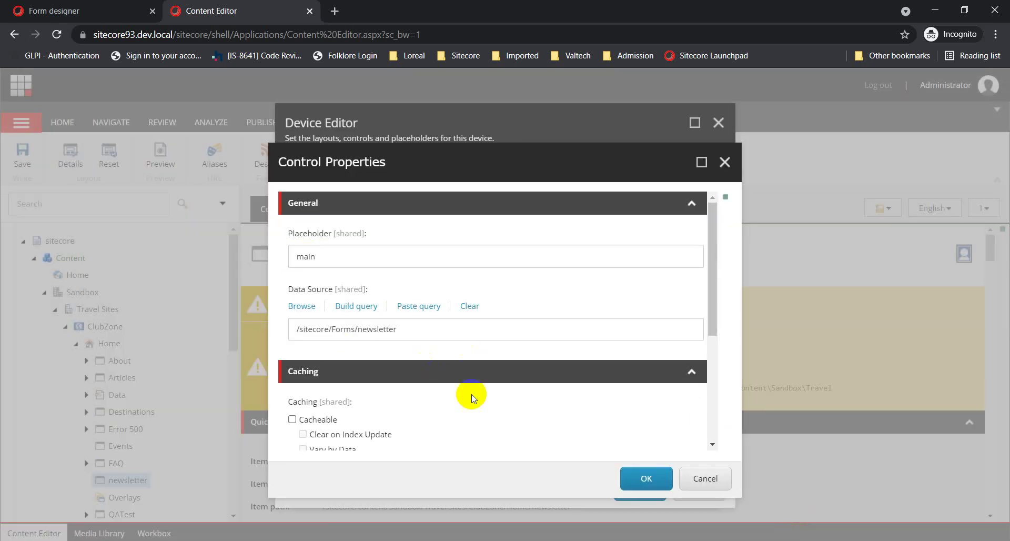
{"action": "left_click", "coordinate": [639, 480]}
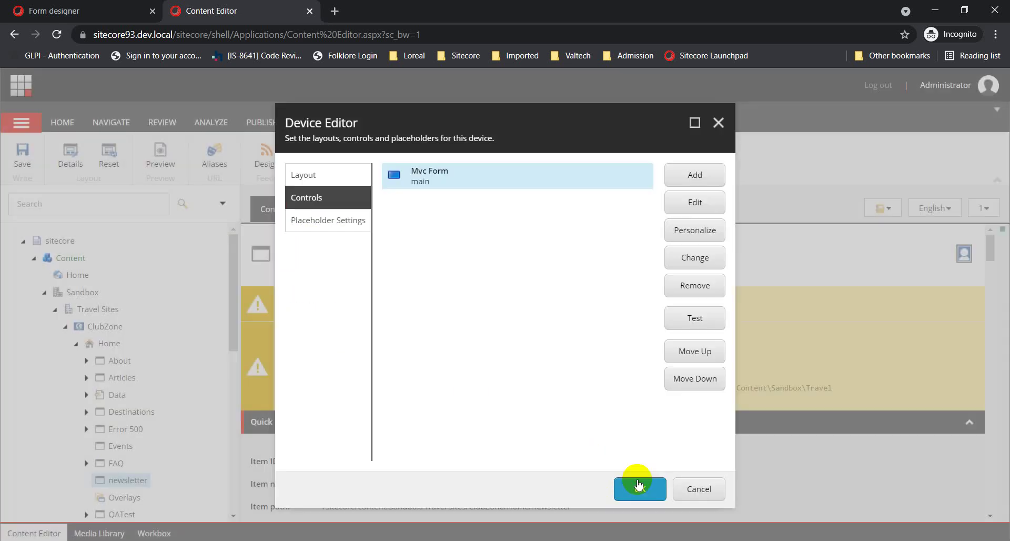
{"action": "left_click", "coordinate": [639, 484]}
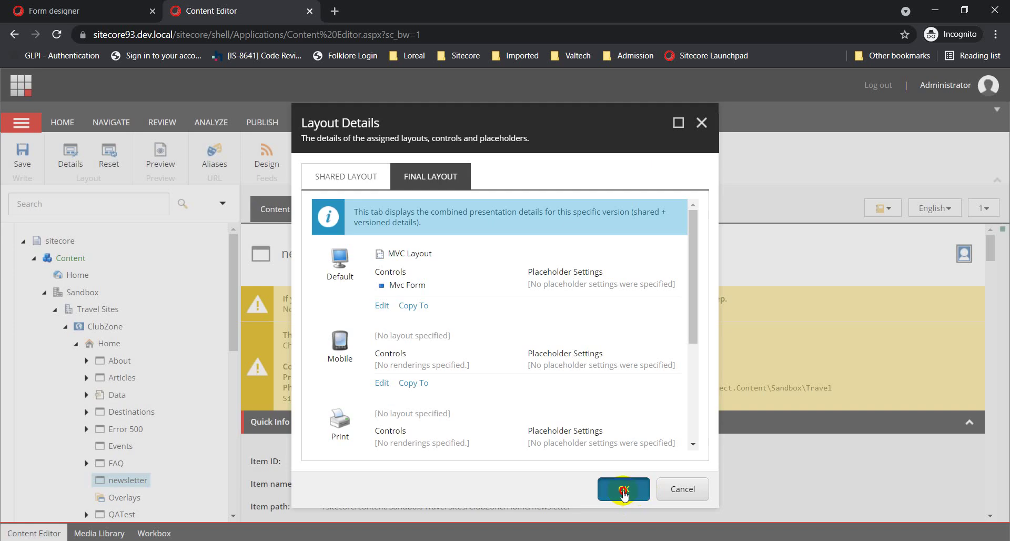
{"action": "left_click", "coordinate": [624, 491]}
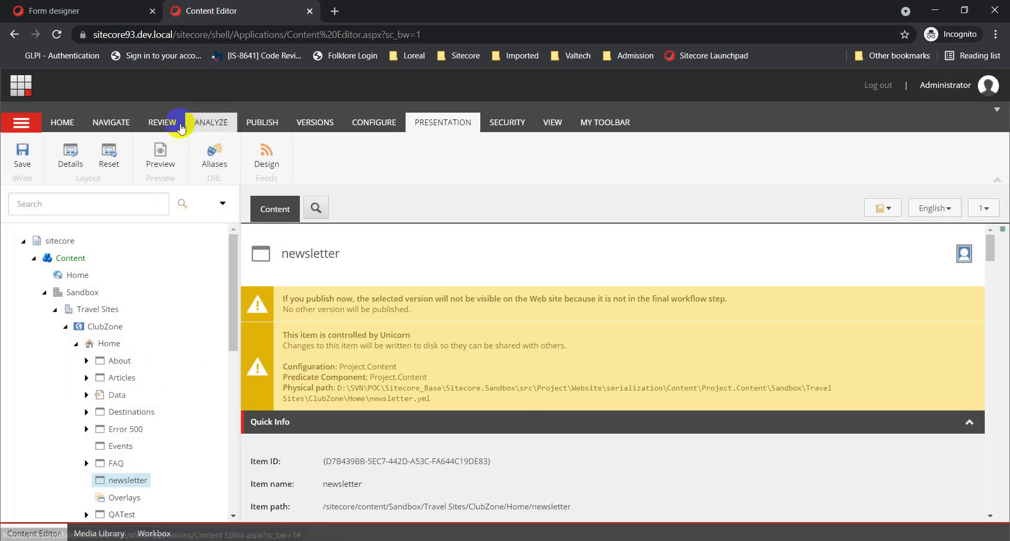
Publish the newsletter page item with its subitems and related items using Smart publish
{"action": "left_click", "coordinate": [262, 122]}
{"action": "left_click", "coordinate": [127, 157]}
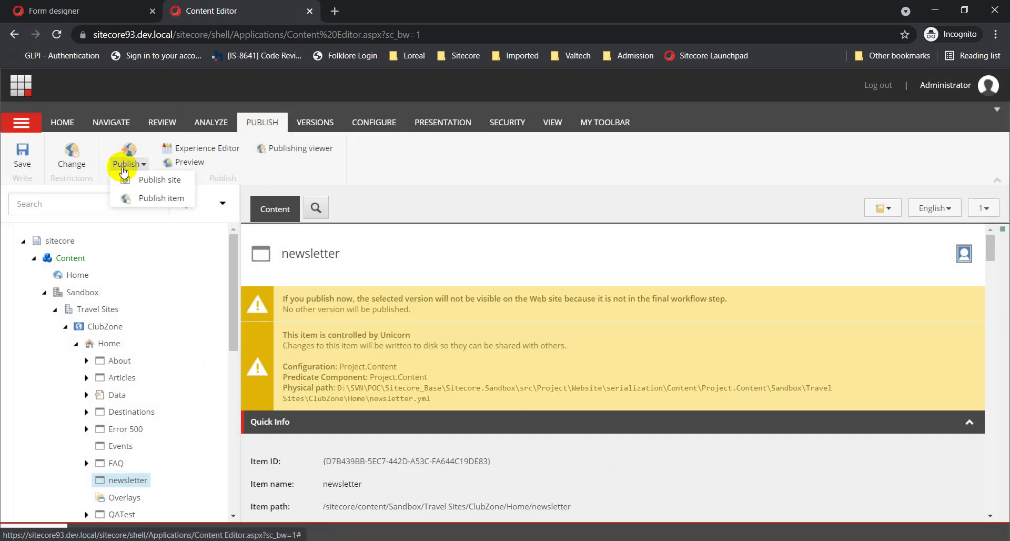
{"action": "left_click", "coordinate": [167, 203]}
{"action": "left_click", "coordinate": [574, 376]}
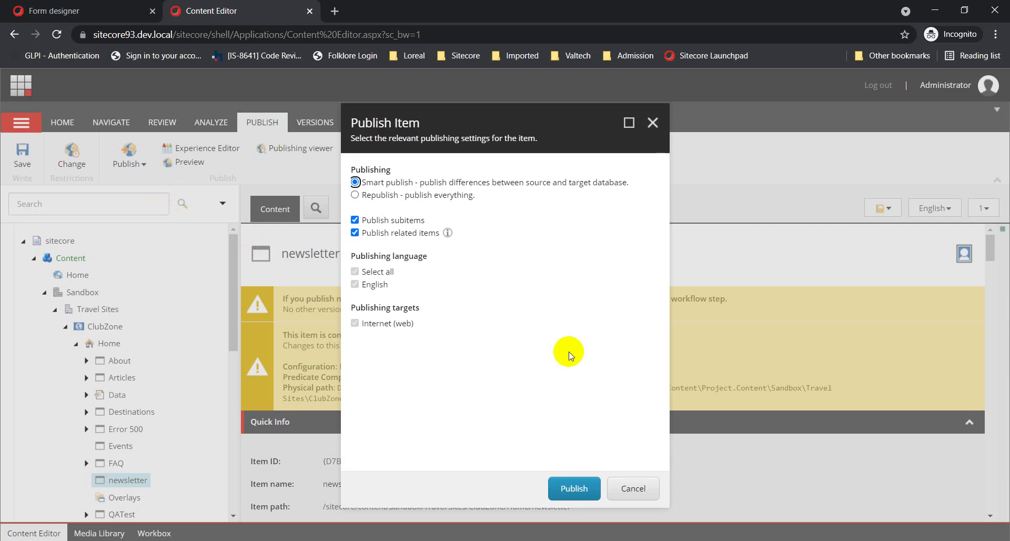
{"action": "left_click", "coordinate": [574, 488]}
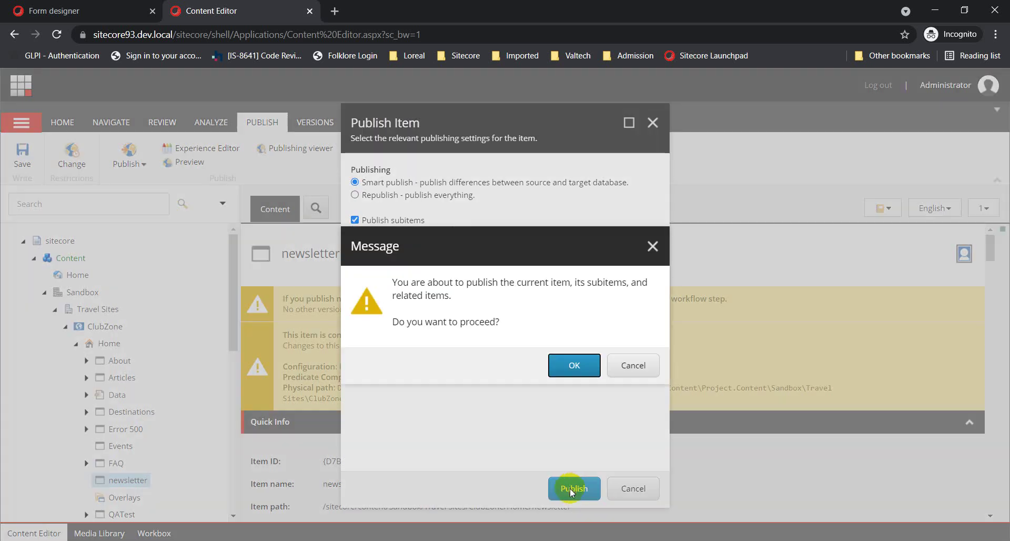
{"action": "left_click", "coordinate": [565, 375]}
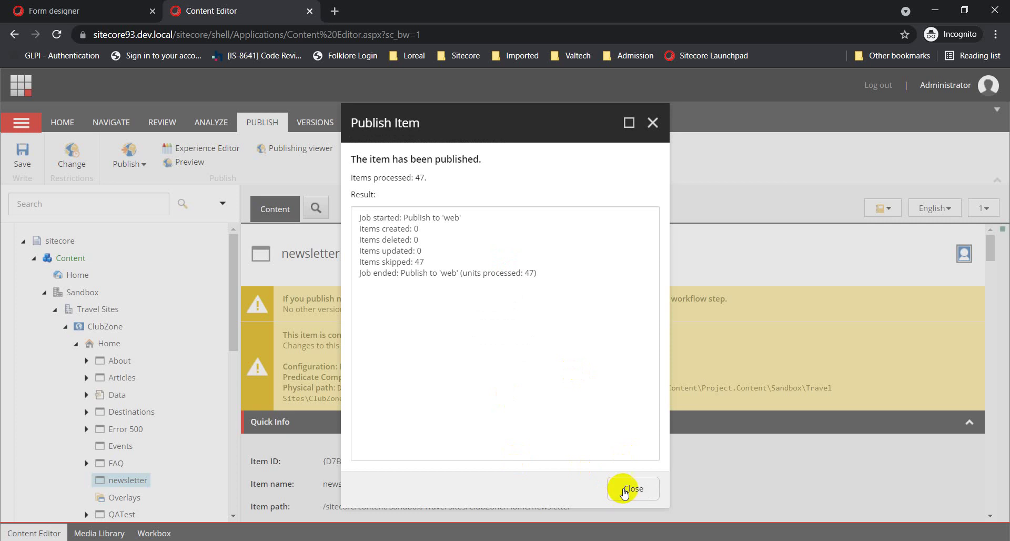
{"action": "left_click", "coordinate": [624, 491]}
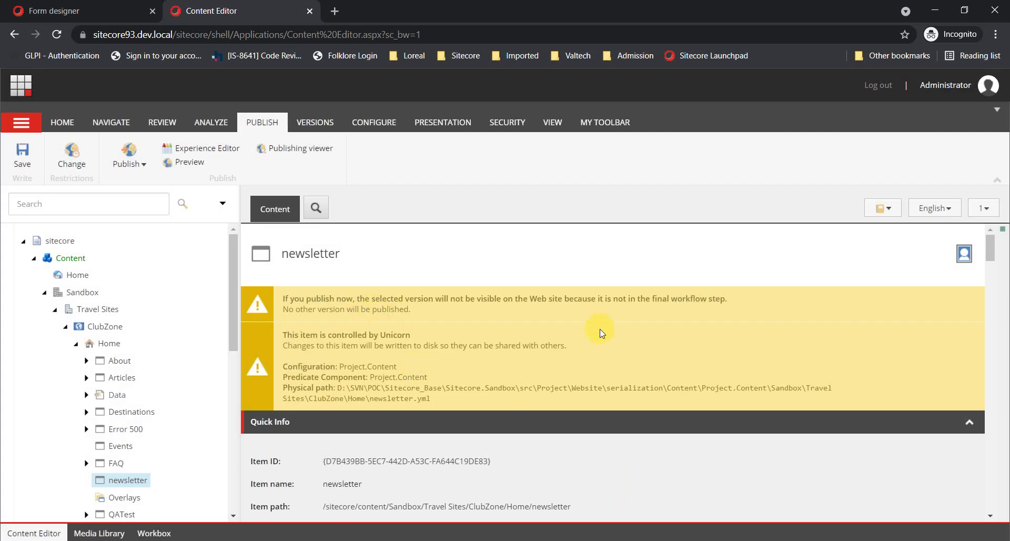
{"action": "left_click", "coordinate": [186, 43]}
{"action": "left_click_drag", "start_coordinate": [176, 34], "coordinate": [74, 34]}
{"action": "key", "text": "ctrl+c"}
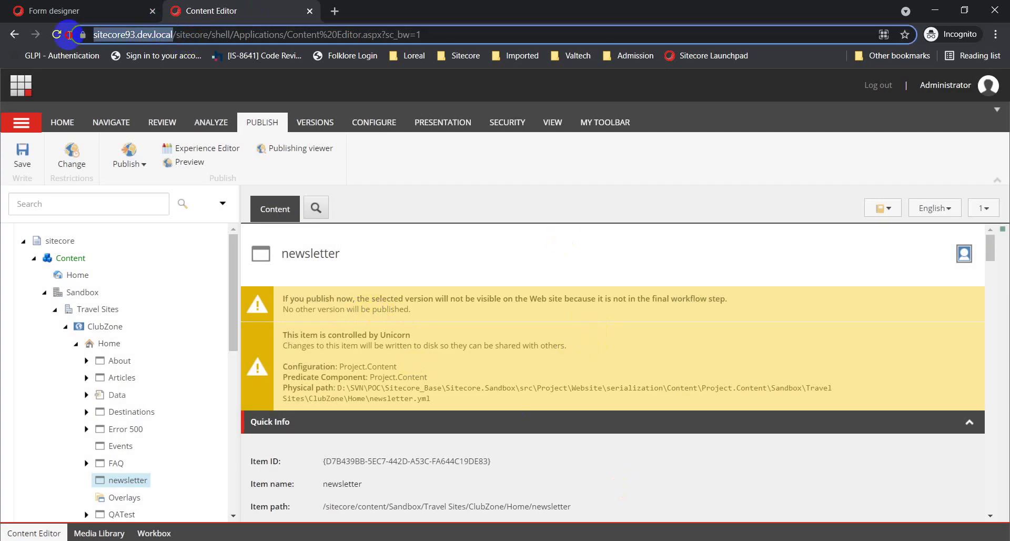
{"action": "left_click", "coordinate": [334, 11]}
{"action": "key", "text": "ctrl+v"}
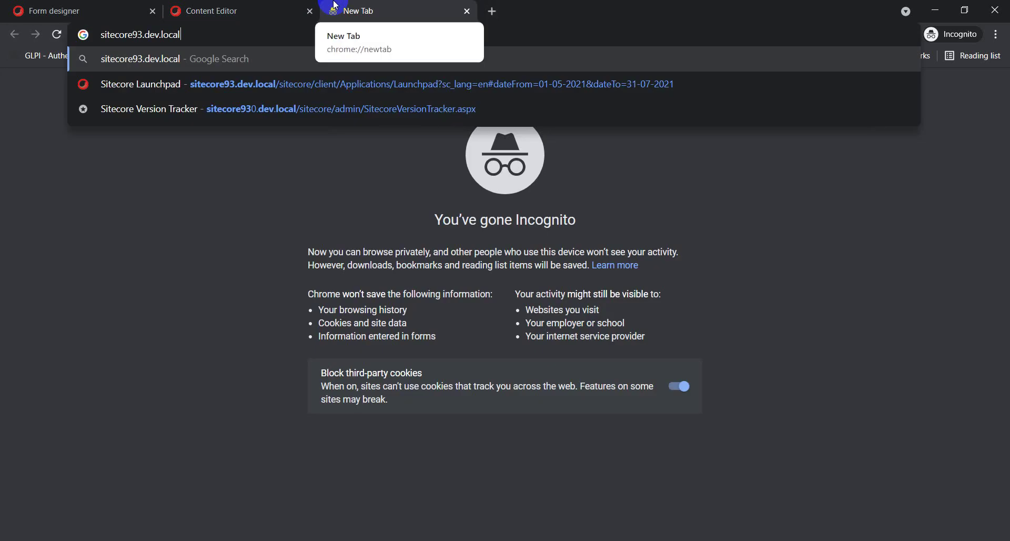
{"action": "key", "text": "Home"}
{"action": "type", "text": "https://"}
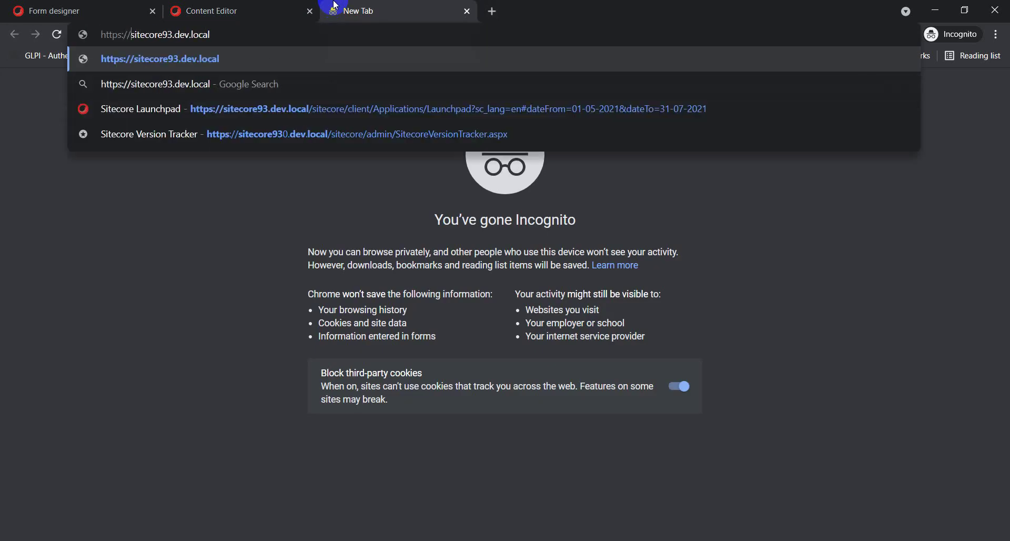
{"action": "key", "text": "End"}
{"action": "type", "text": "/ne"}
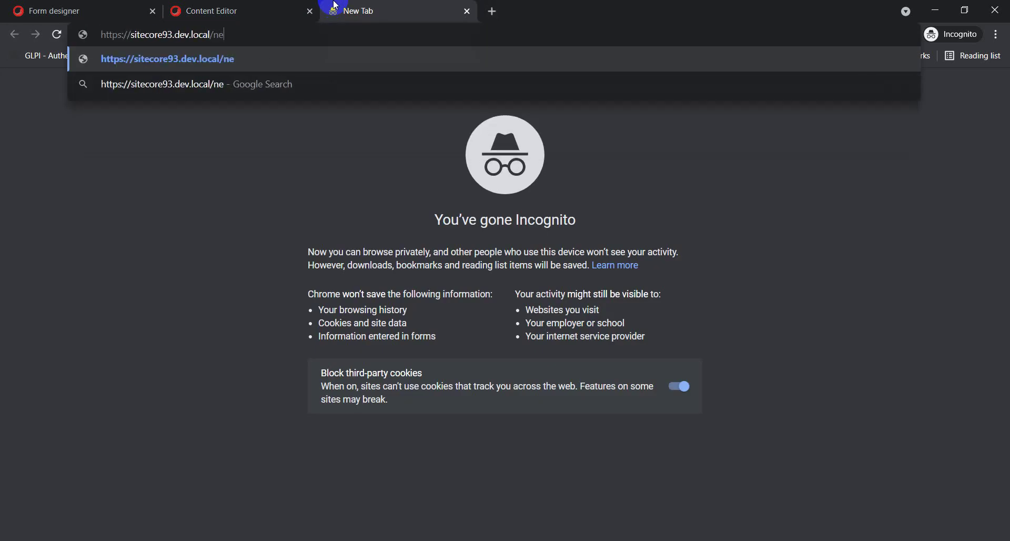
{"action": "type", "text": "wsletter"}
{"action": "key", "text": "Return"}
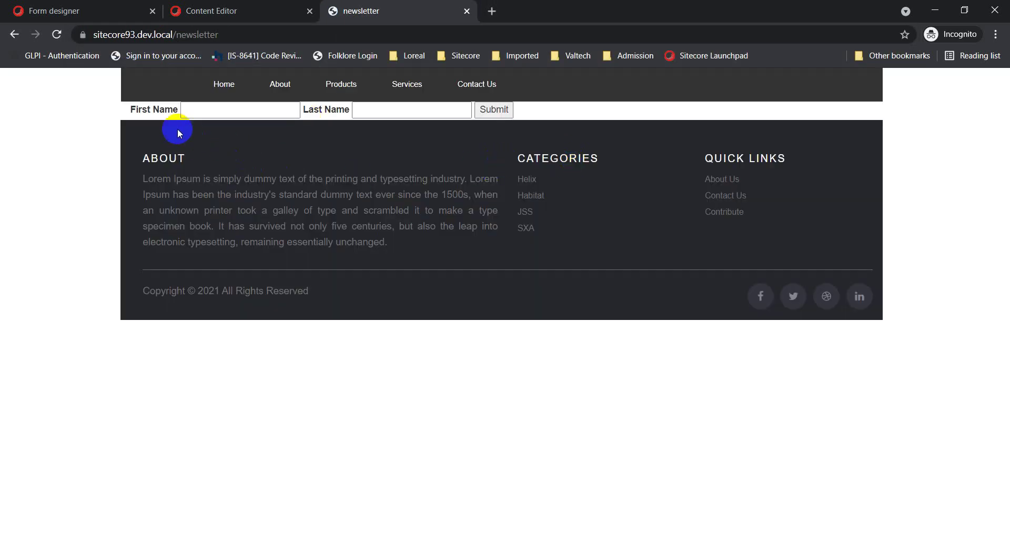
Fill in the First Name and Last Name fields on the newsletter page, and review the form's submit actions in the Content Editor
{"action": "left_click", "coordinate": [394, 115]}
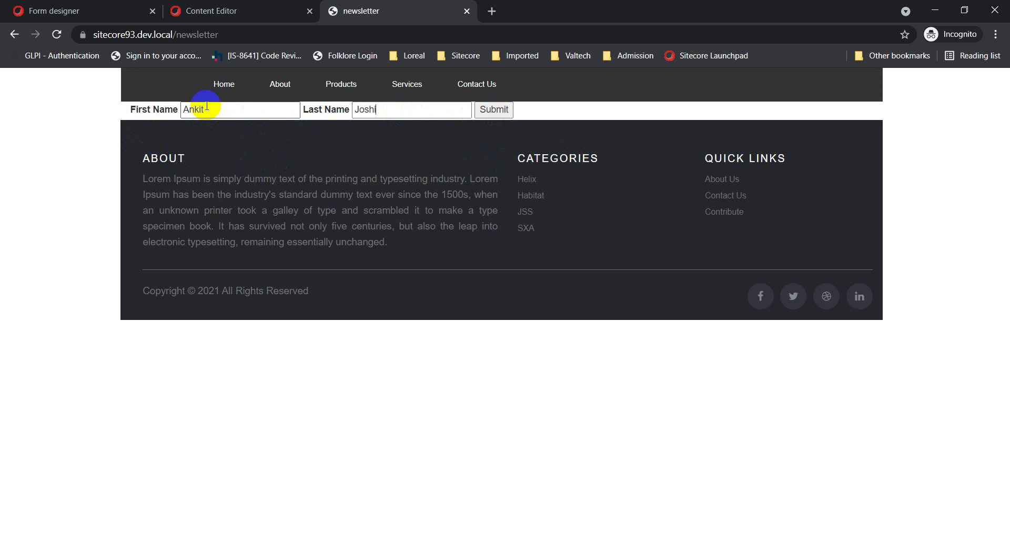
{"action": "left_click", "coordinate": [377, 110]}
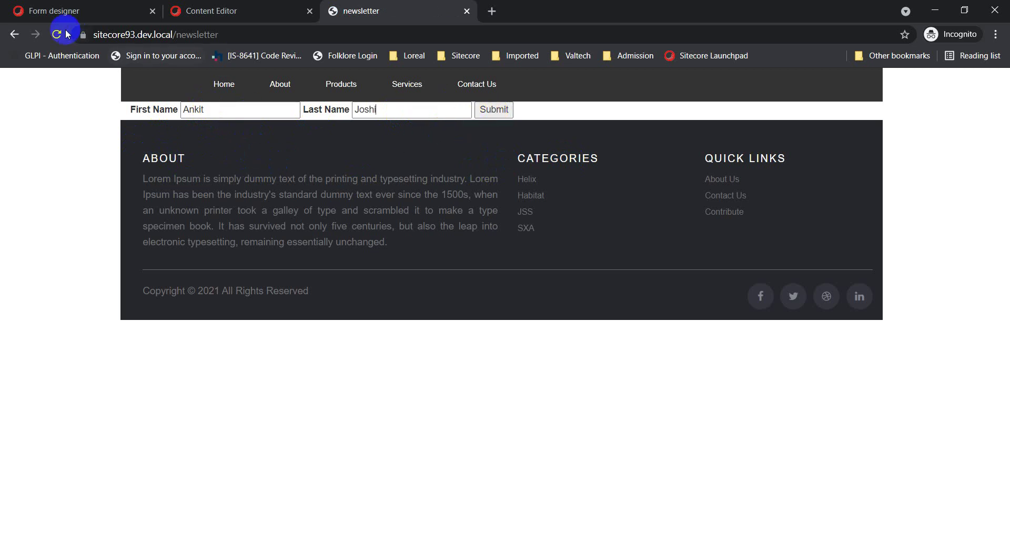
{"action": "left_click", "coordinate": [221, 10]}
{"action": "scroll", "coordinate": [140, 453], "scroll_direction": "down", "scroll_amount": 6}
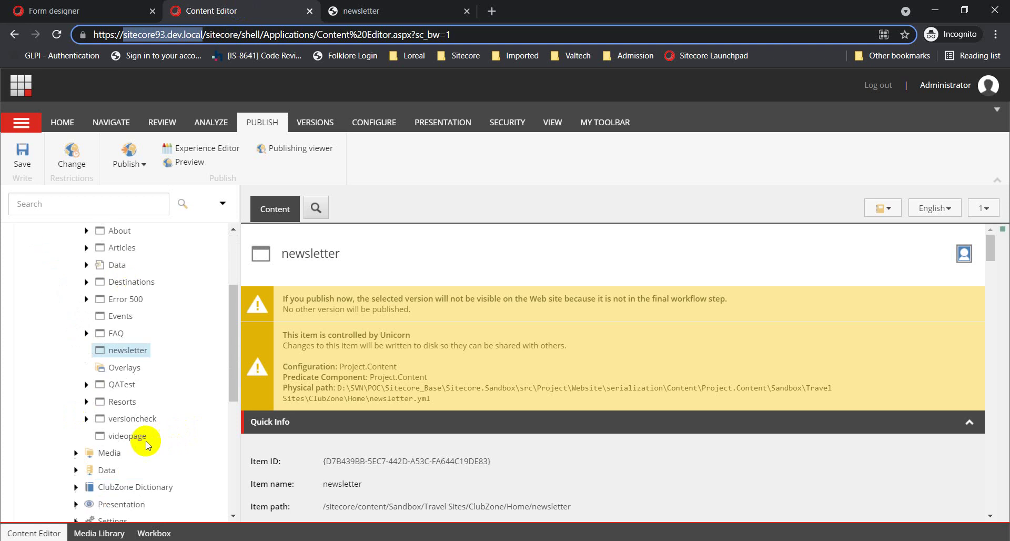
{"action": "scroll", "coordinate": [77, 444], "scroll_direction": "down", "scroll_amount": 3}
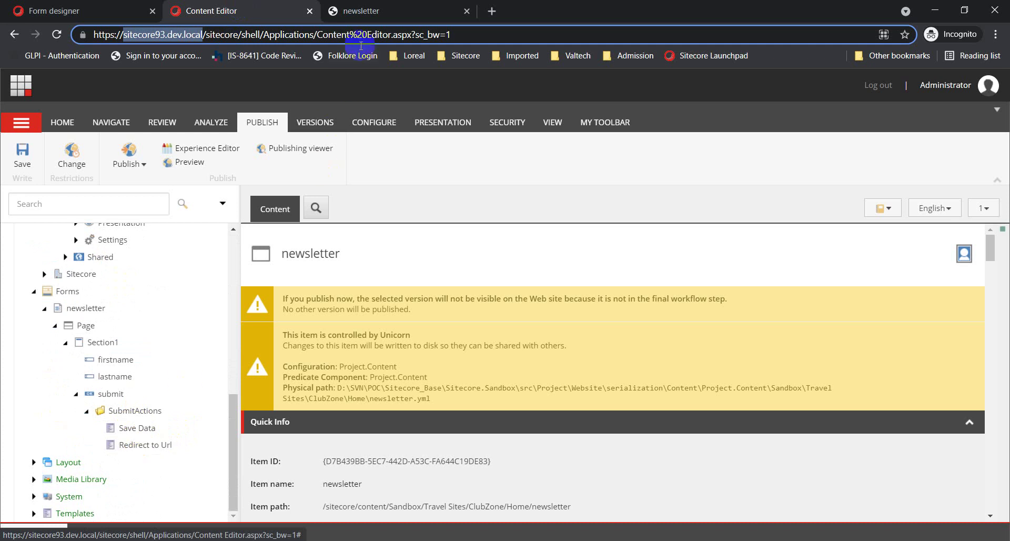
Submit the filled-in form on the newsletter page and check the address it redirects to
{"action": "left_click", "coordinate": [361, 11]}
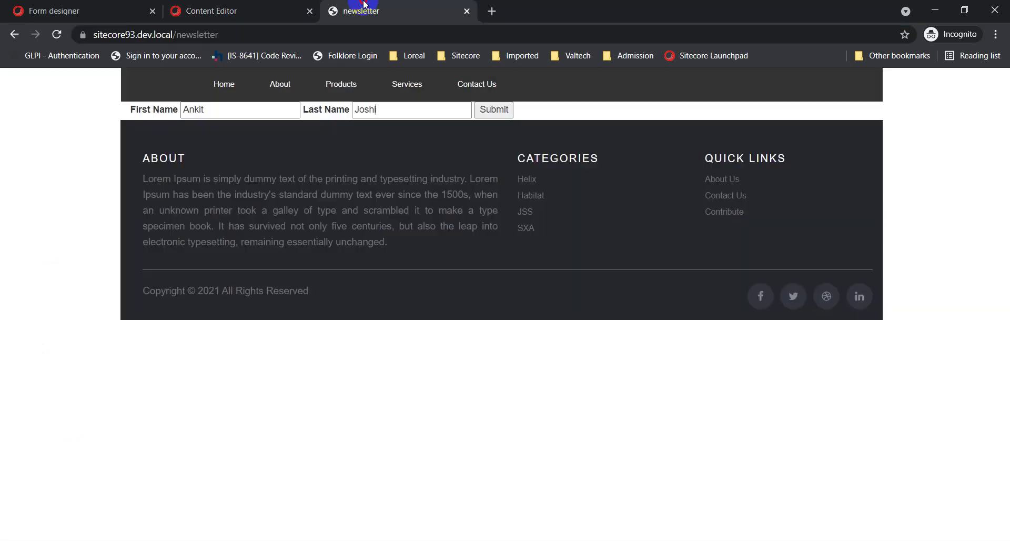
{"action": "left_click", "coordinate": [494, 111]}
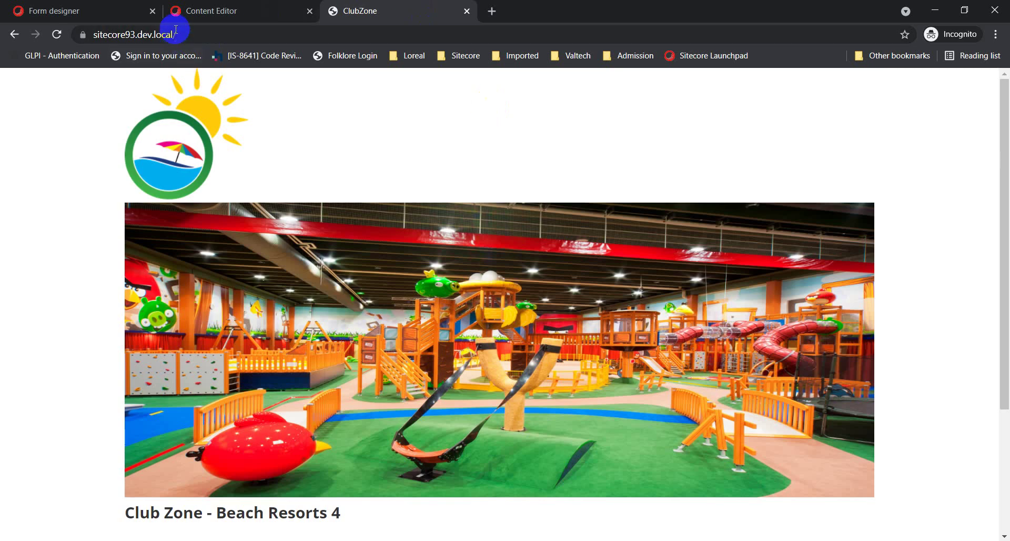
{"action": "left_click", "coordinate": [176, 31]}
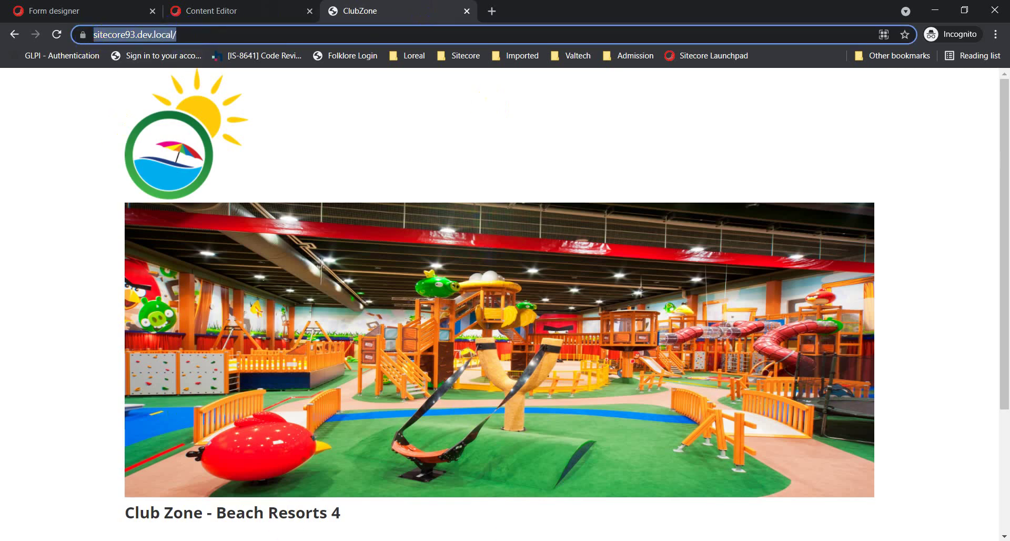
Switch to SQL Server Management Studio and query the top 1000 rows of the FormEntries table in sitecore93_ExperienceForms
{"action": "left_click", "coordinate": [532, 495]}
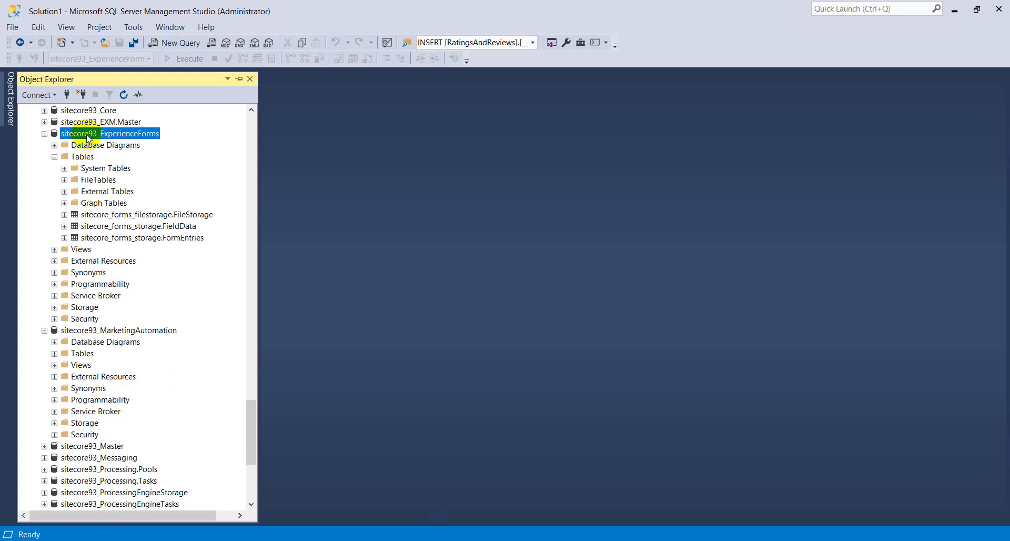
{"action": "right_click", "coordinate": [88, 138]}
{"action": "left_click", "coordinate": [153, 295]}
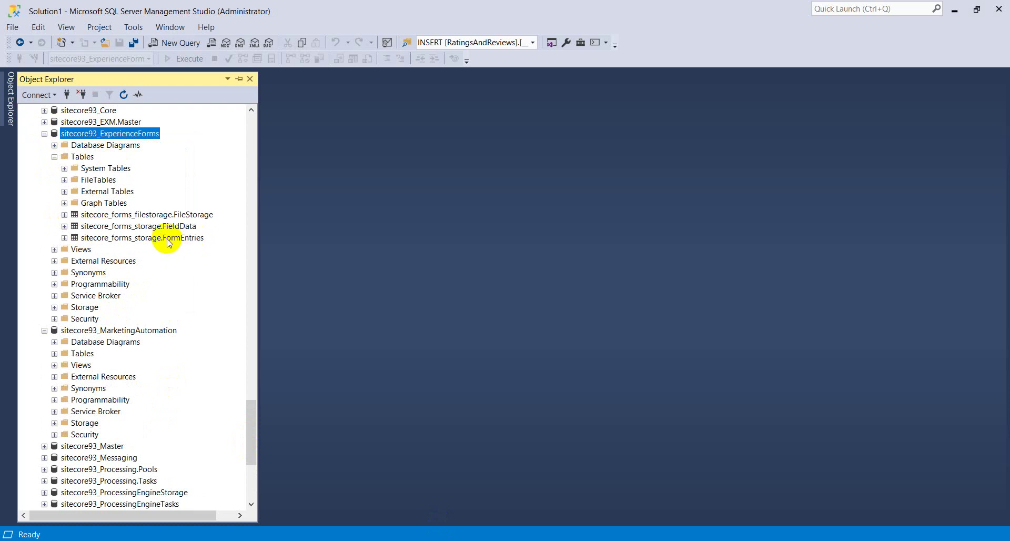
{"action": "right_click", "coordinate": [164, 240]}
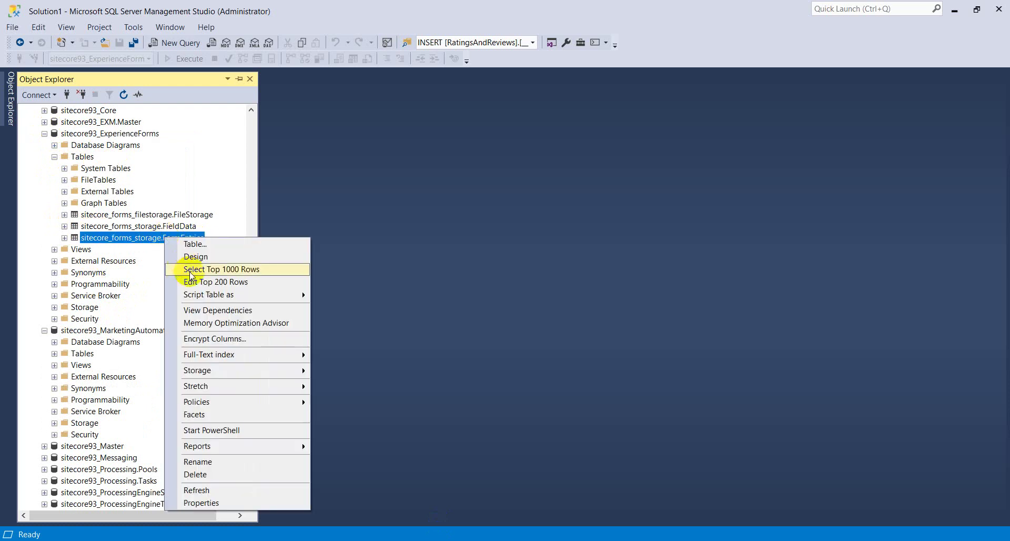
{"action": "left_click", "coordinate": [191, 270]}
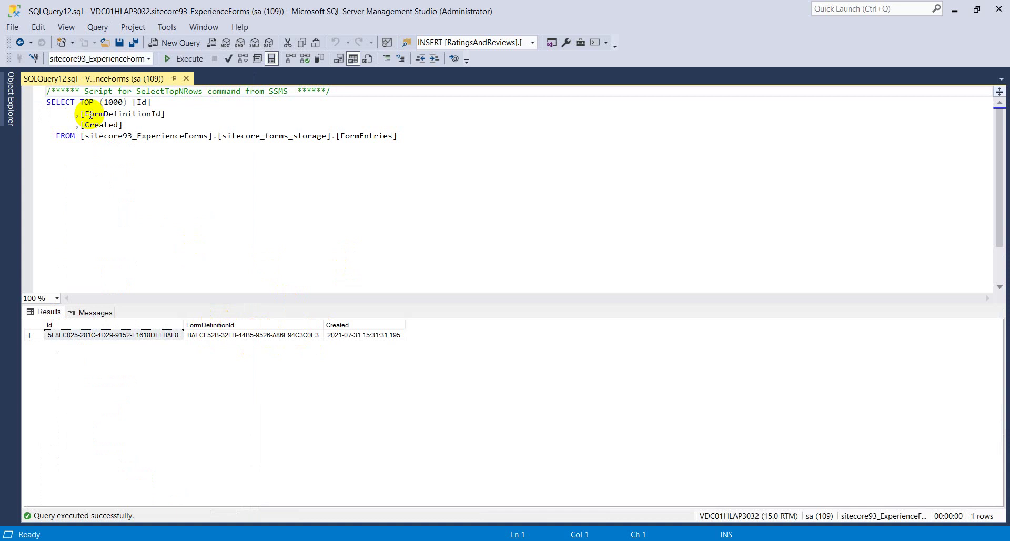
Query the top 1000 rows of the sitecore_forms_storage.FieldData table to examine the submitted field values
{"action": "mouse_move", "coordinate": [7, 105]}
{"action": "right_click", "coordinate": [153, 226]}
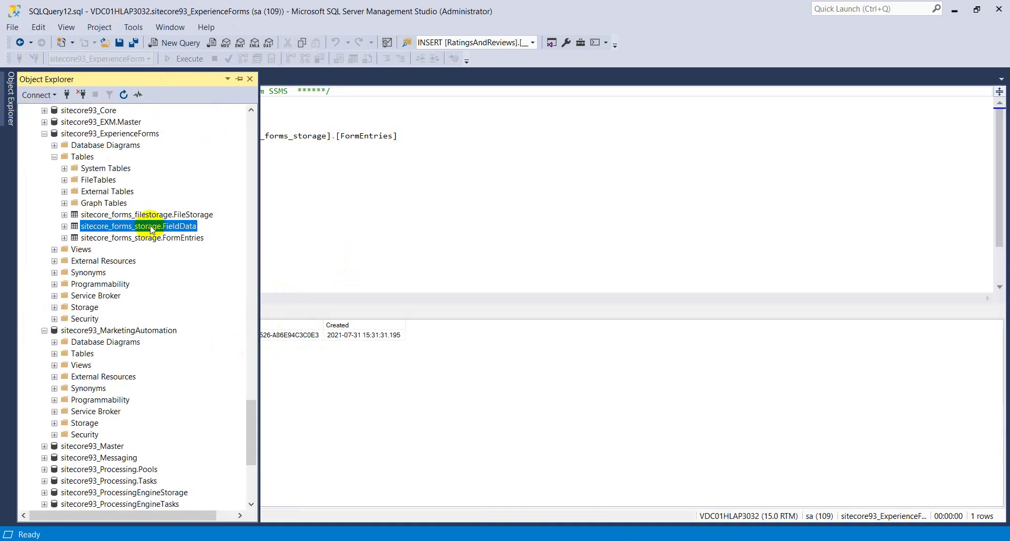
{"action": "left_click", "coordinate": [193, 257]}
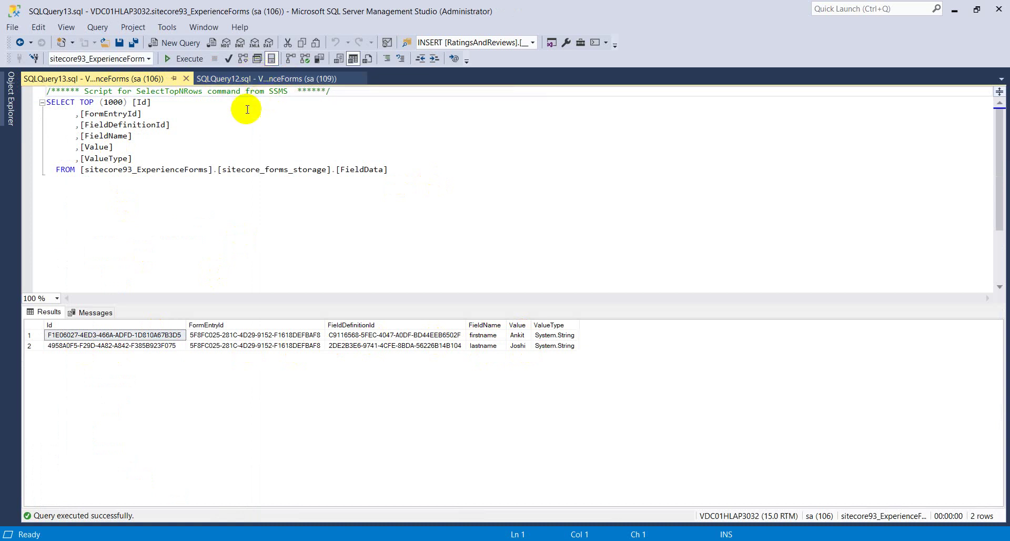
{"action": "left_click", "coordinate": [18, 112]}
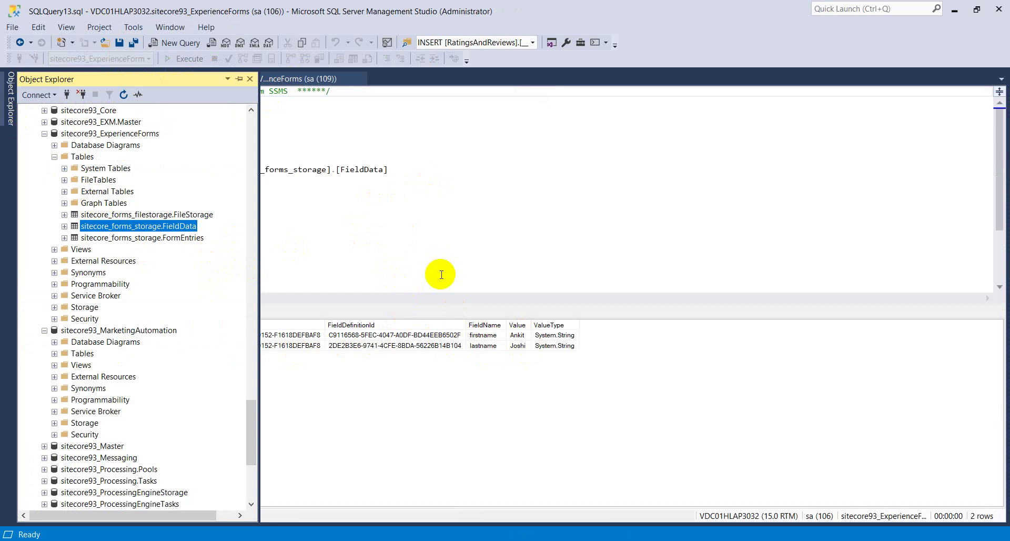
Return to the browser and check the redirected ClubZone page against the newsletter form's submit actions in the Content Editor
{"action": "key", "text": "alt+Tab"}
{"action": "left_click", "coordinate": [174, 10]}
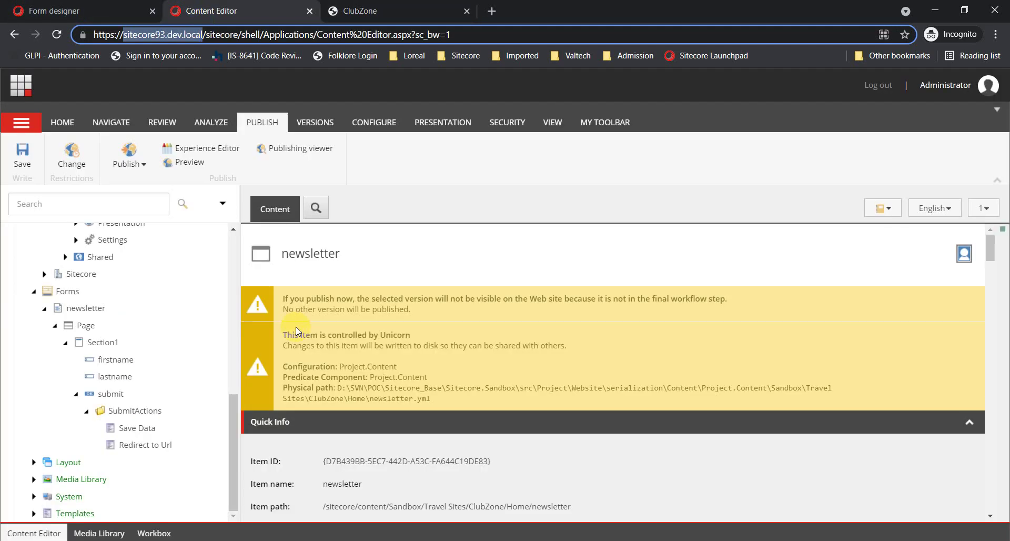
{"action": "left_click", "coordinate": [368, 11]}
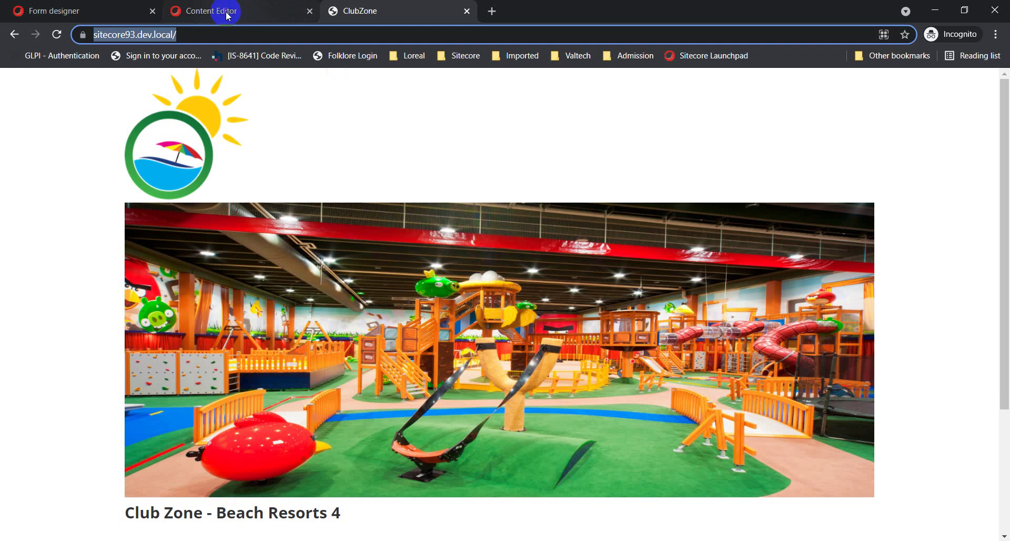
{"action": "left_click", "coordinate": [208, 17]}
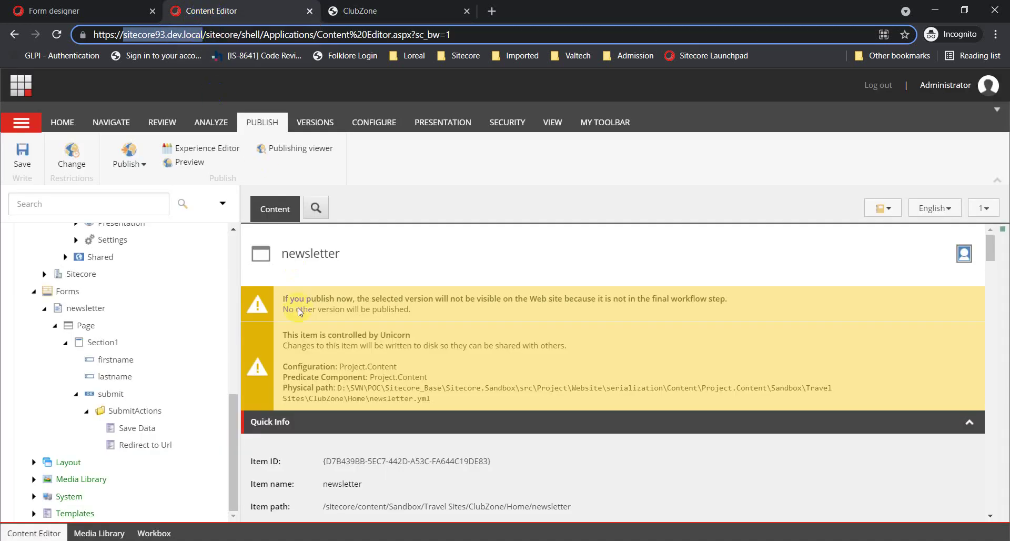